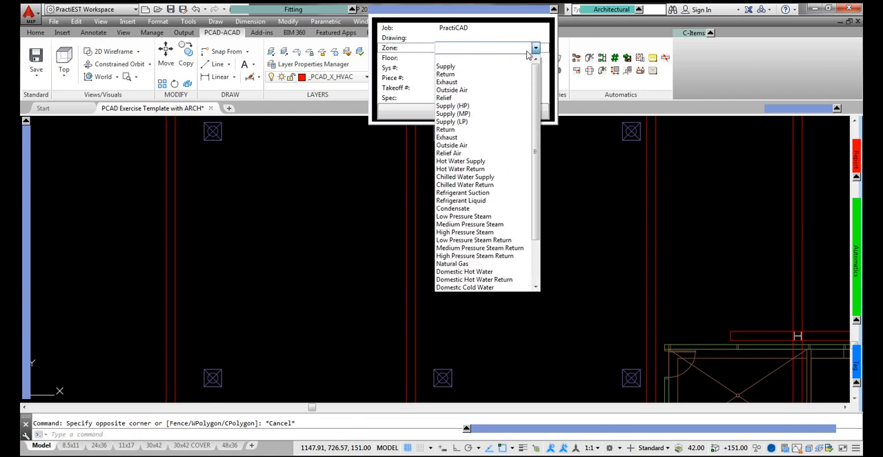
Step: Set the zone to Supply and the specification to SMACNA - 2" WG S&D, applying both changes to new fittings
left_click(516, 71)
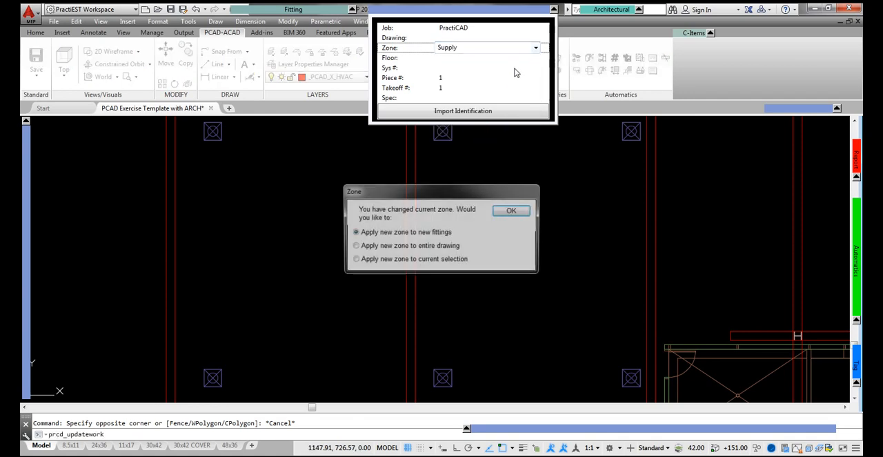
left_click(512, 210)
left_click(485, 98)
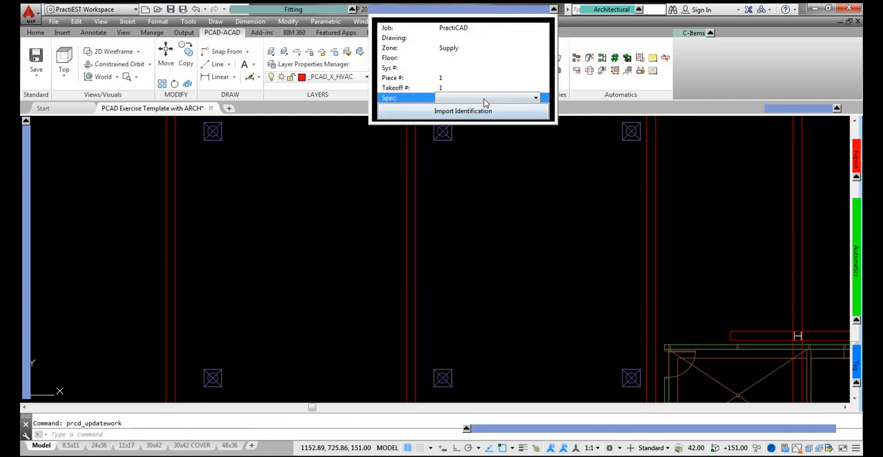
left_click(485, 100)
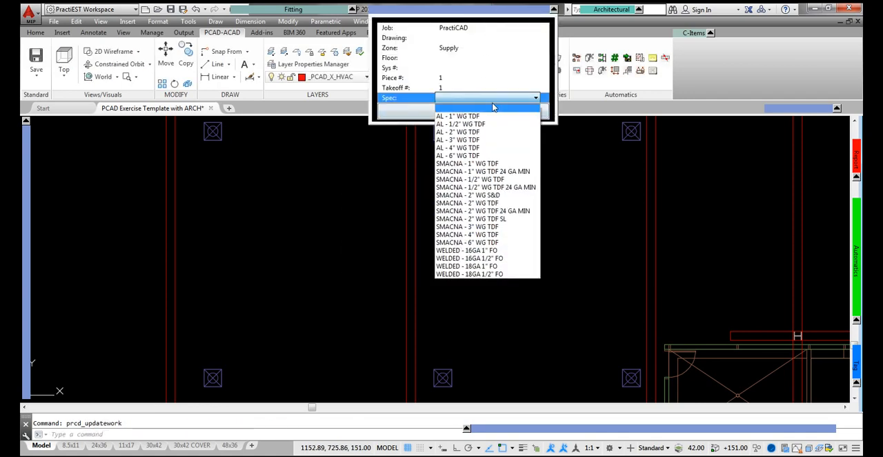
left_click(493, 196)
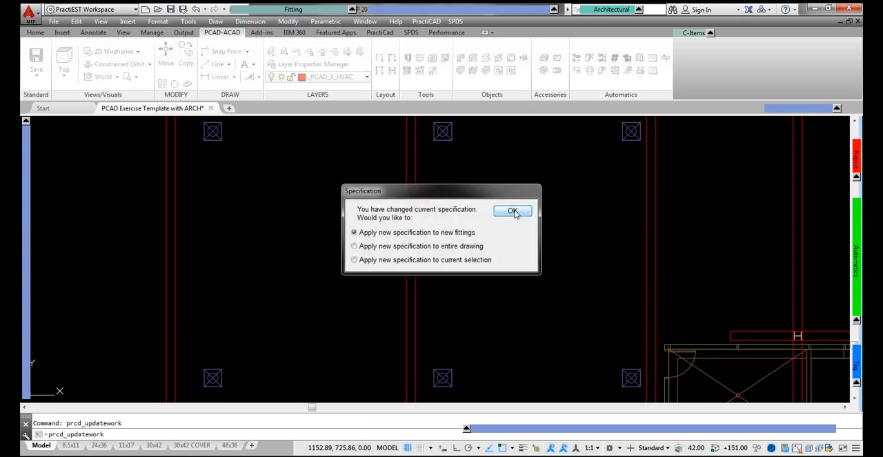
left_click(512, 210)
Step: Place a horizontal run of four 34 x 18 rectangular supply ducts, each 59 long, between the two upper-row diffusers and the lower row
left_click(250, 8)
left_click(240, 24)
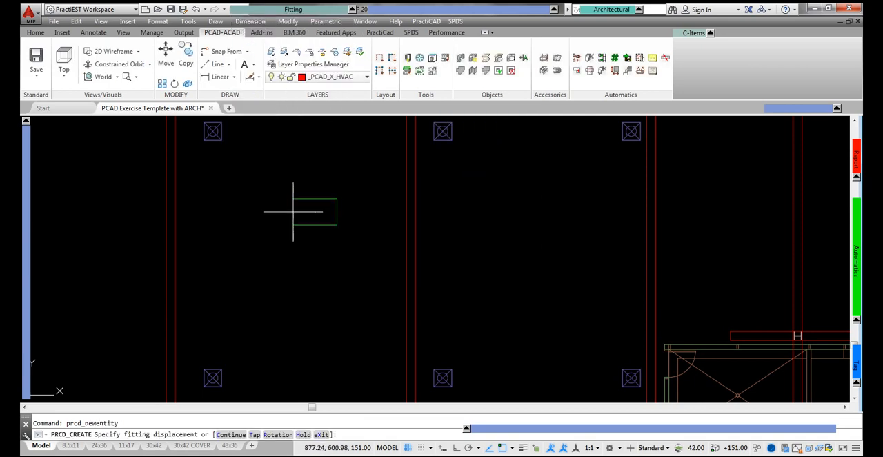
left_click(154, 210)
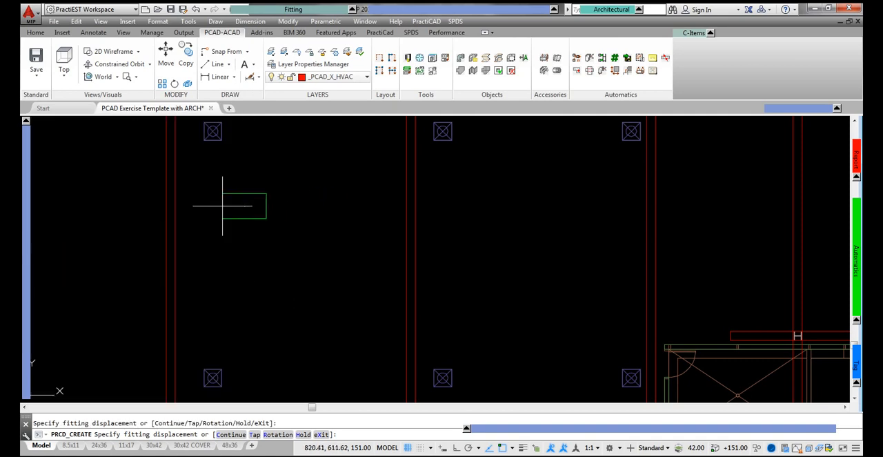
left_click(199, 209)
left_click(228, 206)
left_click(351, 207)
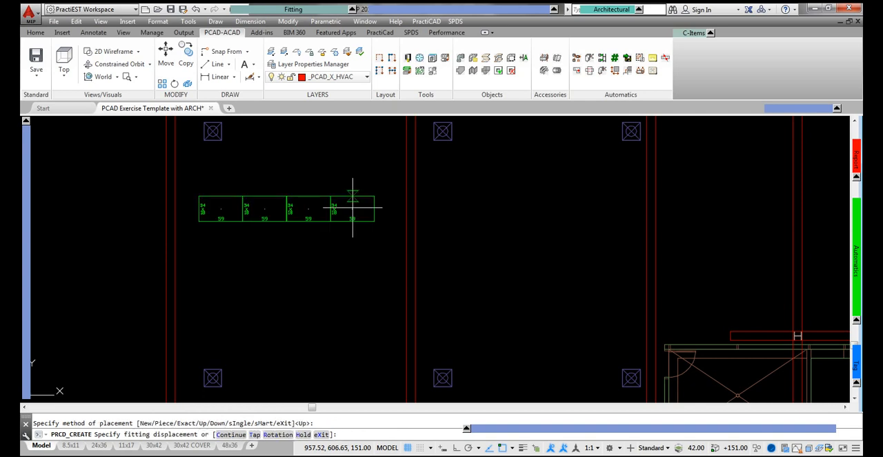
Step: Change the zone to Return and the specification to SMACNA - 4" WG TDF while the duct command stays active
mouse_move(490, 19)
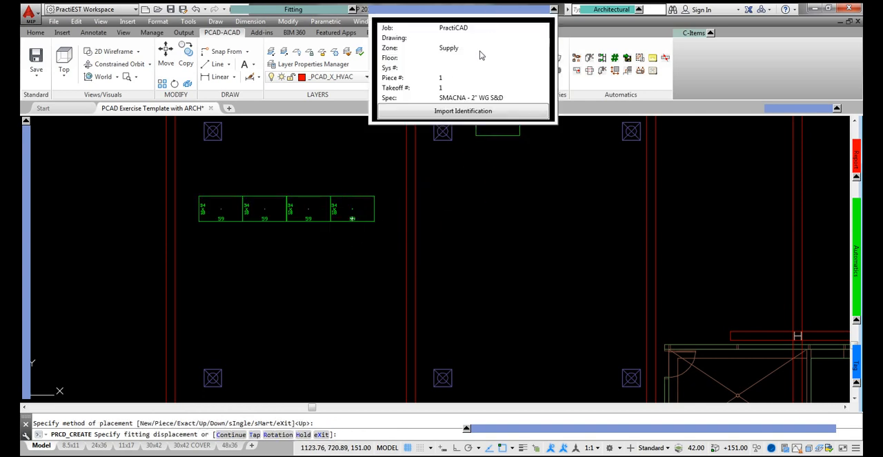
left_click(480, 48)
left_click(536, 49)
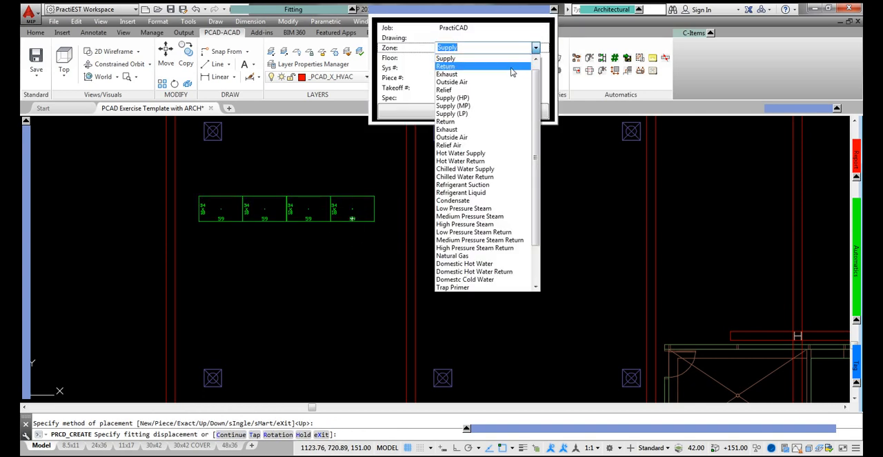
left_click(516, 66)
left_click(507, 99)
left_click(507, 98)
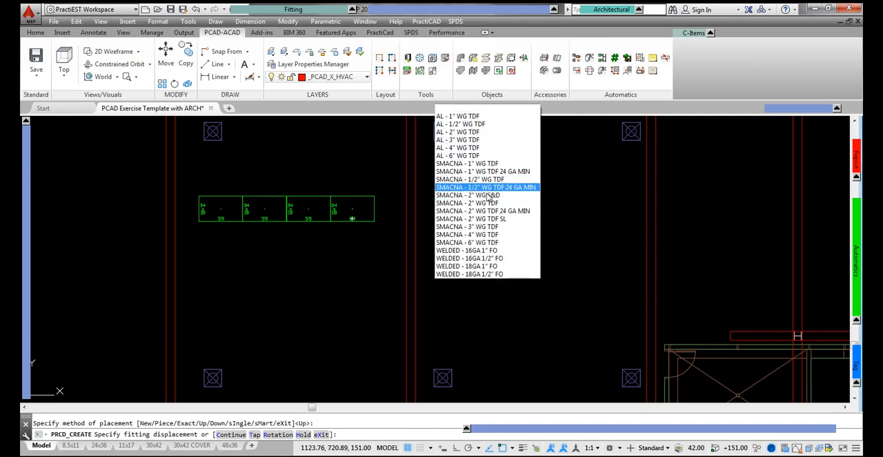
left_click(485, 237)
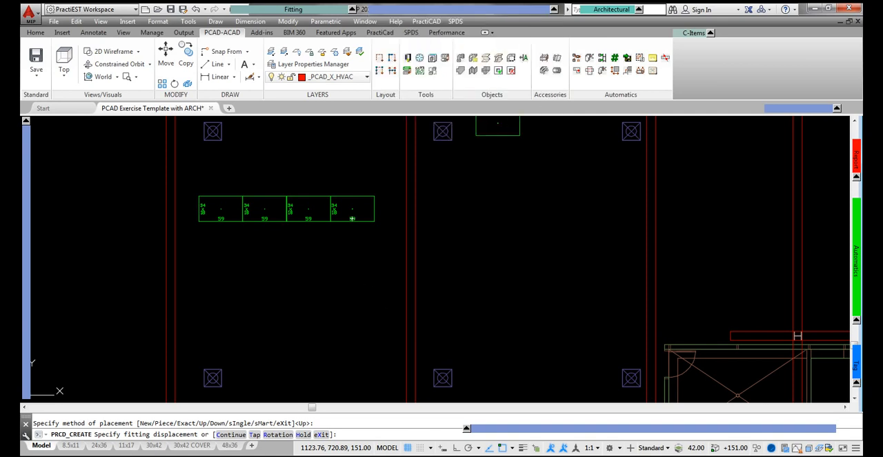
Step: Set the duct width to 40 and place four 56-long return ducts in a horizontal run below the supply run
mouse_move(26, 252)
left_click(151, 211)
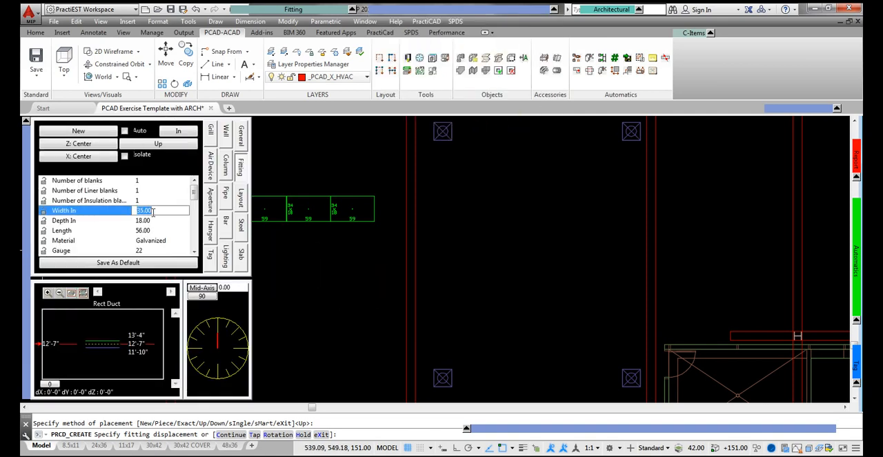
scroll(154, 212, "up", 2)
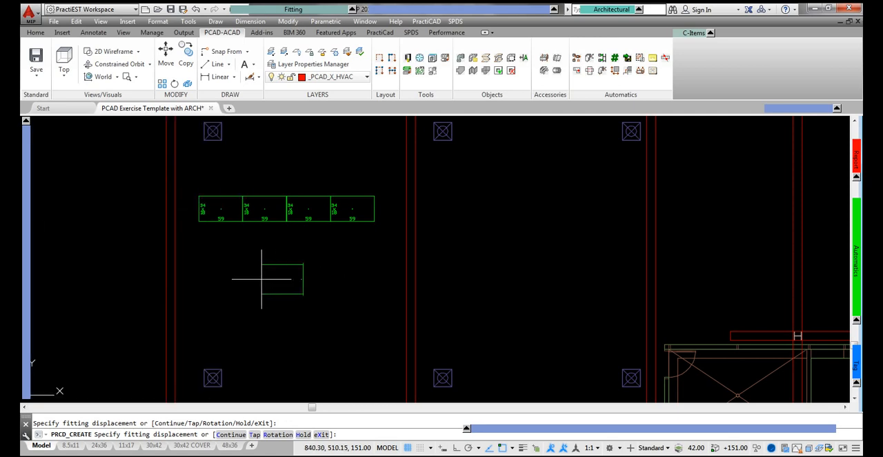
left_click(215, 278)
left_click(244, 275)
left_click(377, 276)
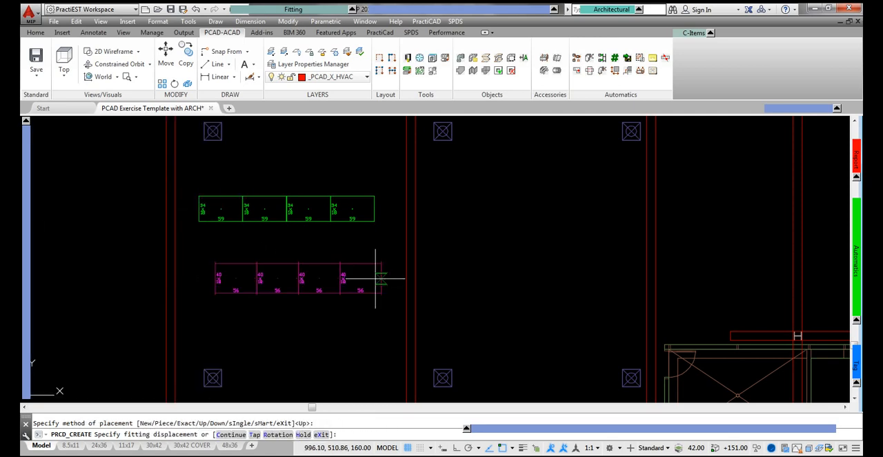
scroll(447, 260, "up", 2)
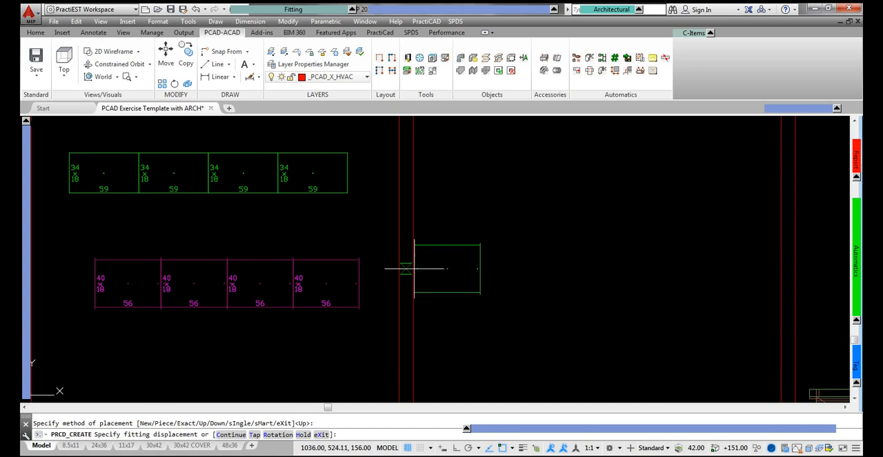
key("Escape")
Step: Check which layer the last supply duct and the last return duct are on
left_click(339, 153)
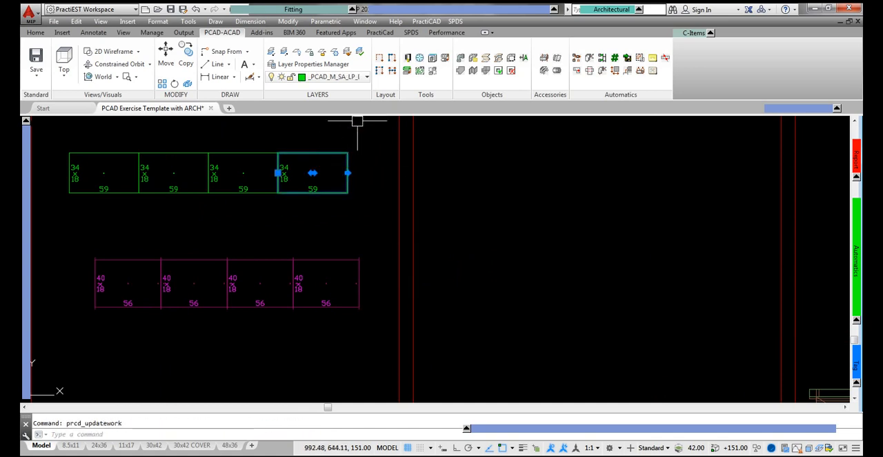
key("Escape")
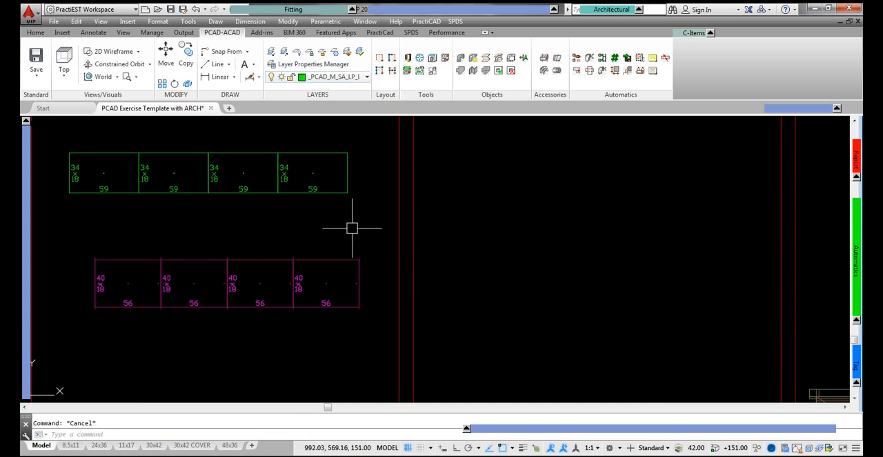
left_click(339, 277)
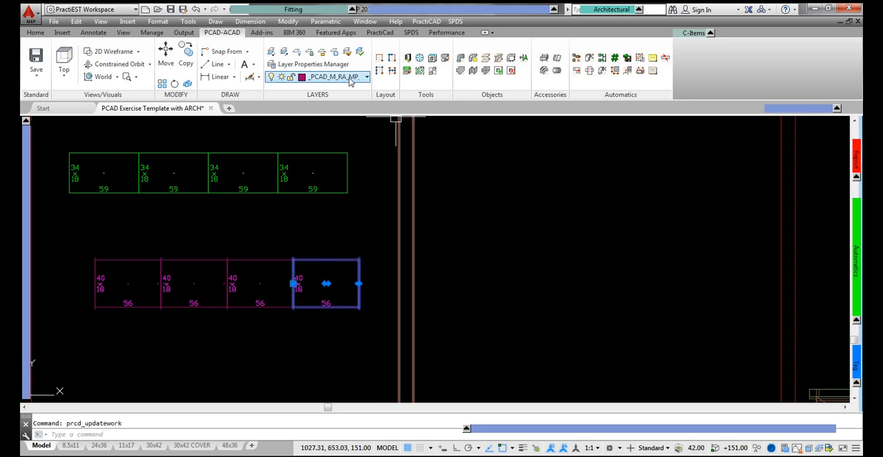
key("Escape")
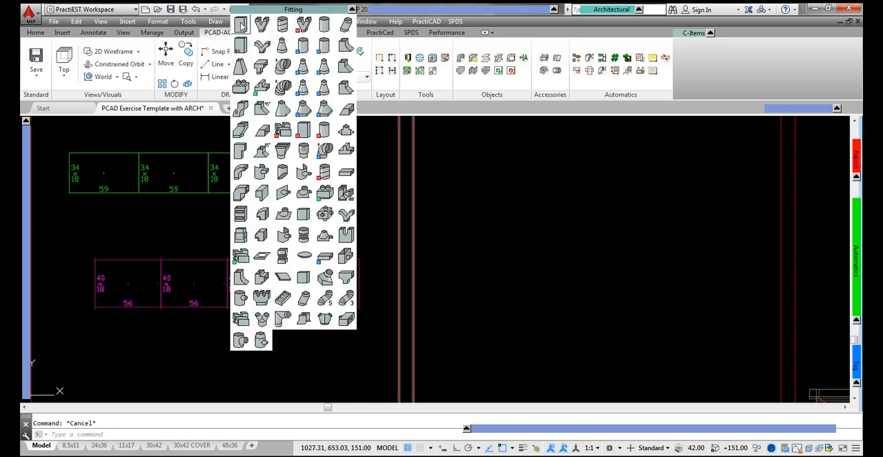
Step: Extend the supply and return runs by two rectangular duct pieces each, alternating between their open ends and using the Up placement method
left_click(347, 172)
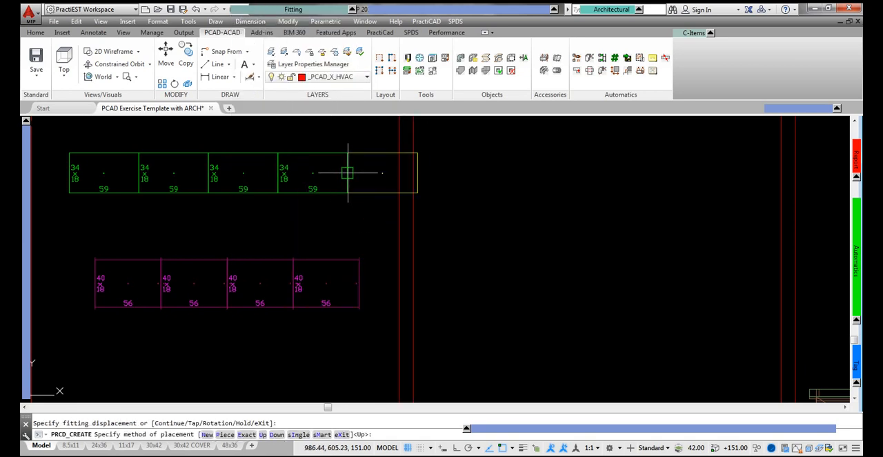
key("Return")
left_click(359, 282)
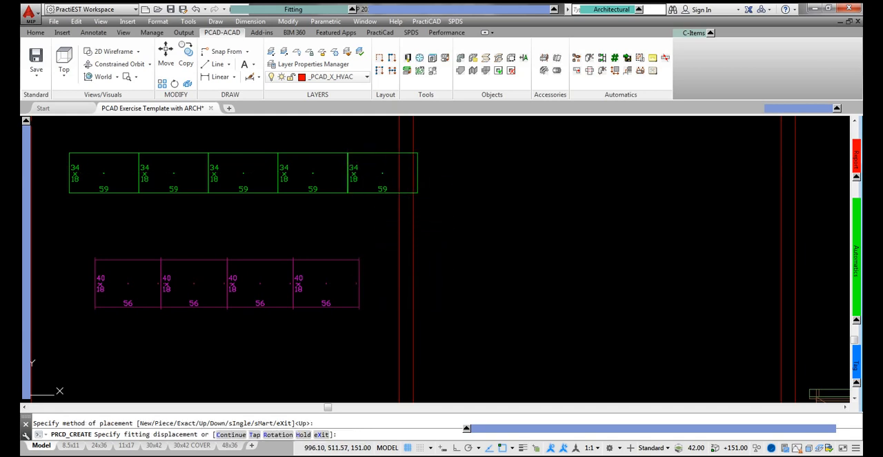
key("Return")
left_click(418, 173)
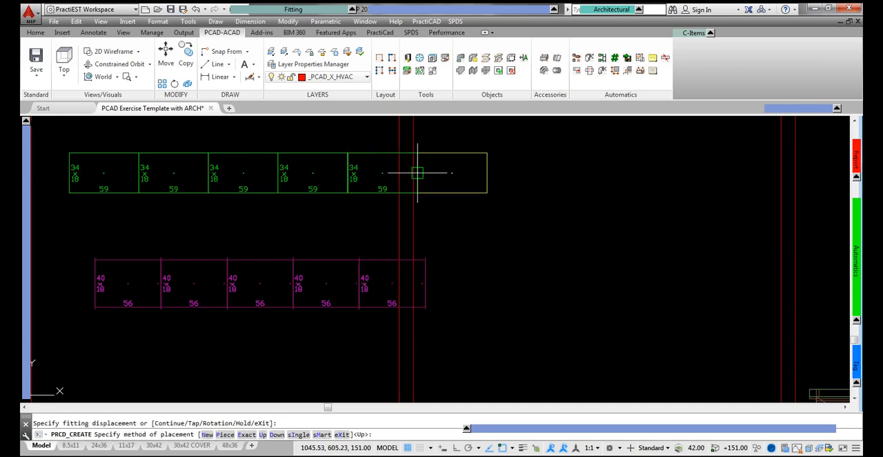
key("Return")
left_click(424, 280)
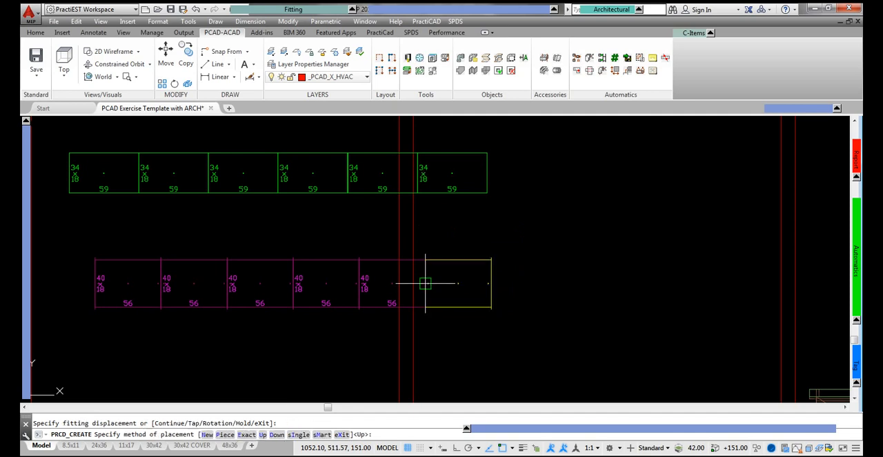
key("Return")
key("Escape")
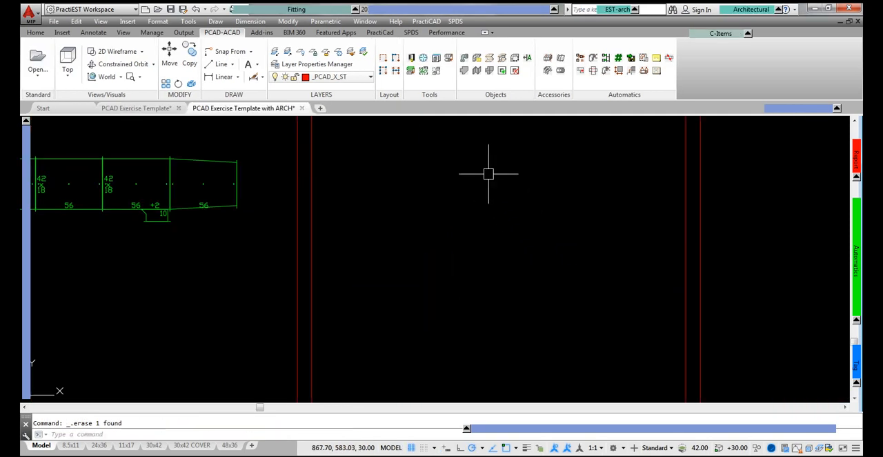
Step: Use the New placement option to attach one 56-long rectangular duct to the open end of the tapered transition instead of the tap
mouse_move(460, 10)
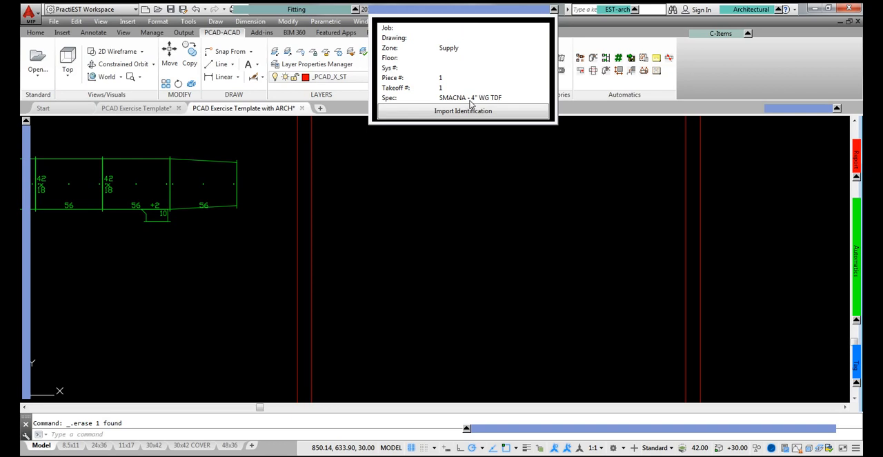
mouse_move(254, 11)
left_click(249, 29)
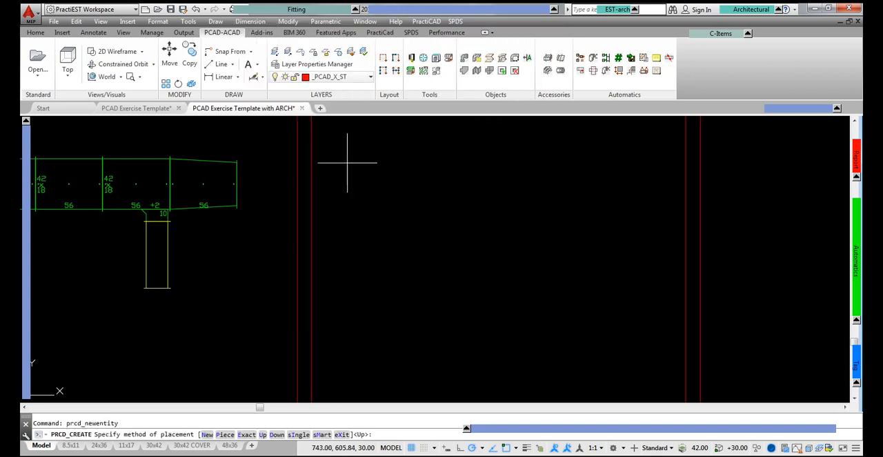
mouse_move(25, 231)
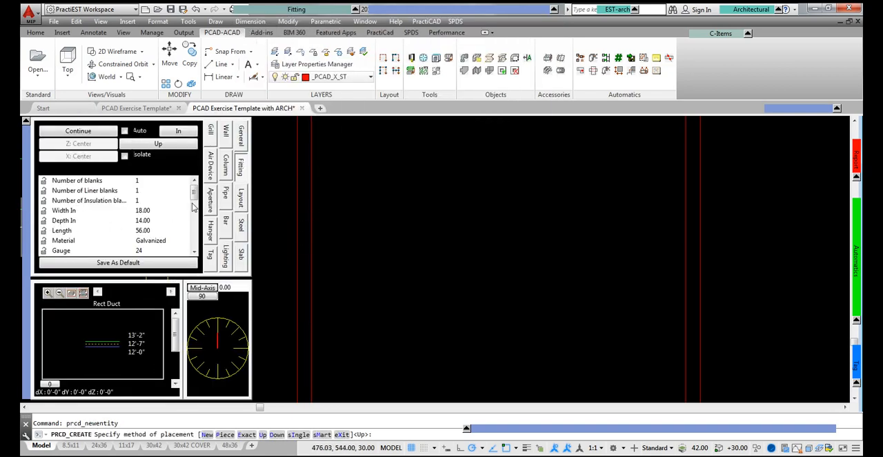
left_click_drag(198, 194, 192, 205)
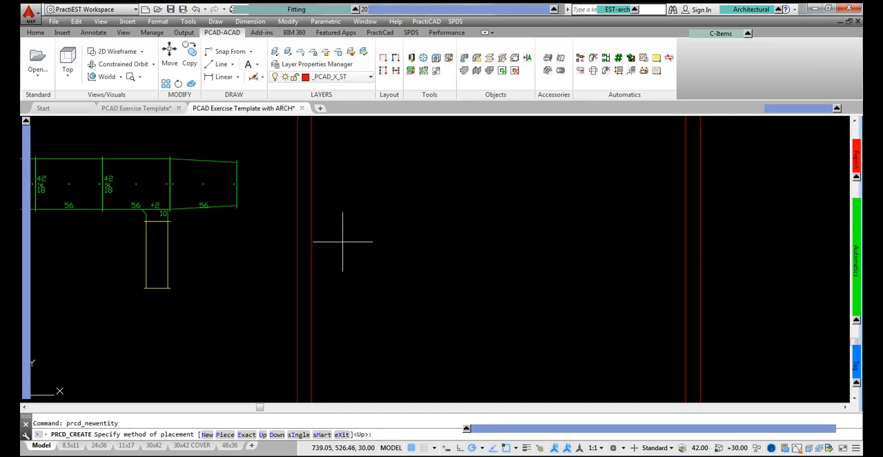
type("n")
key("Return")
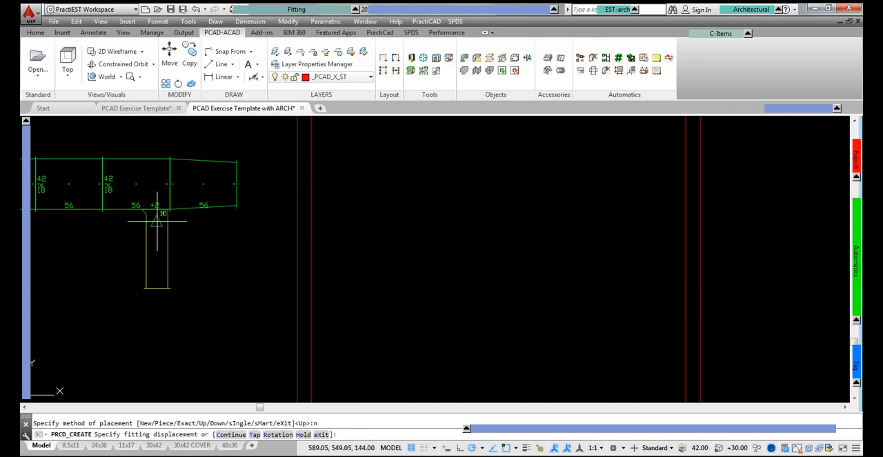
left_click(241, 186)
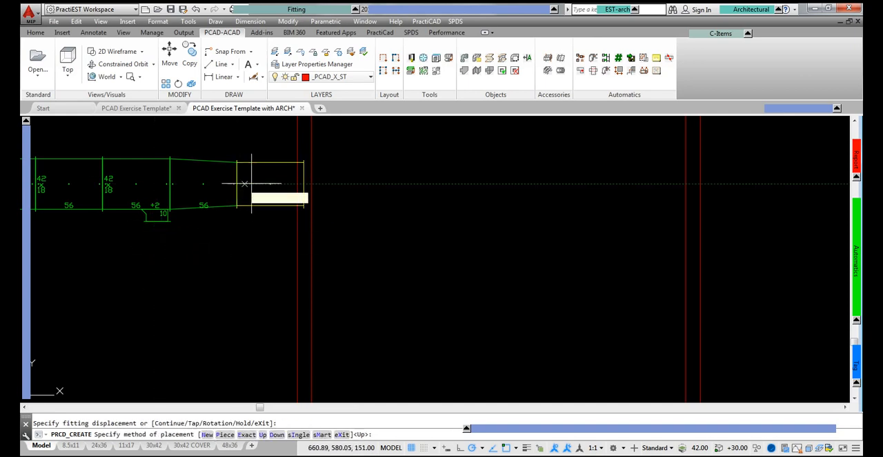
key("Return")
Step: Continue the supply run past the transition with four 56-long ducts, a 90-degree square elbow and three 56-long ducts below it, using Up placement
left_click(295, 10)
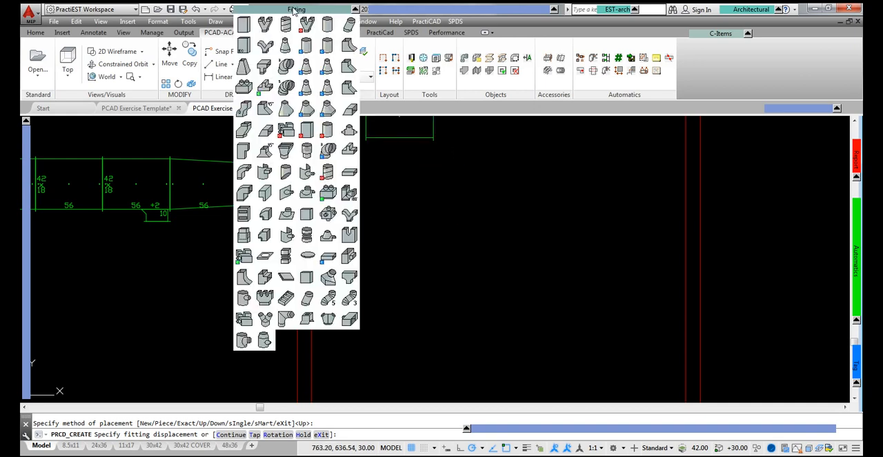
left_click(243, 150)
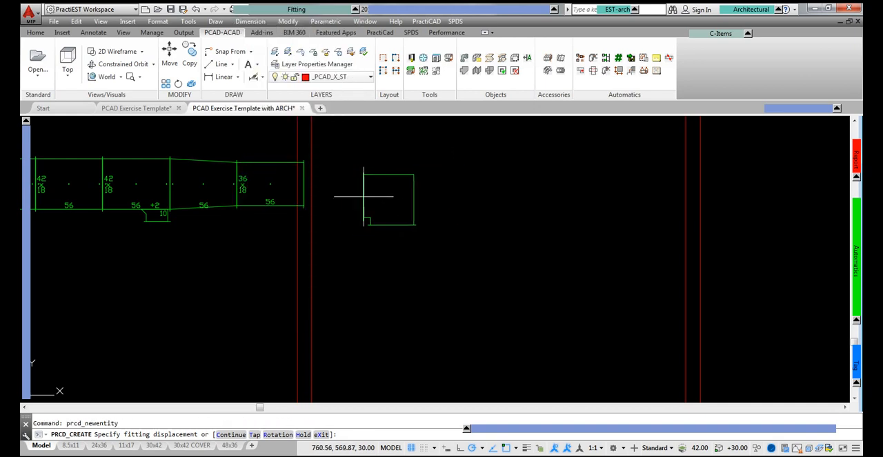
type("c")
key("Return")
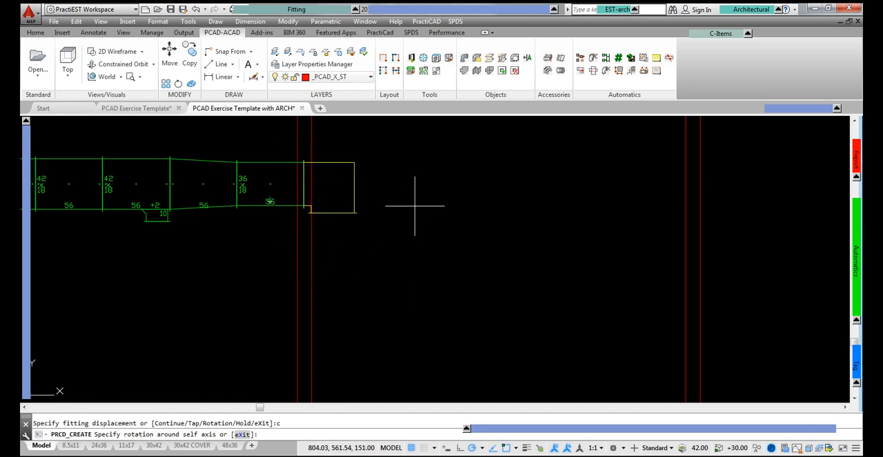
type("e")
key("Return")
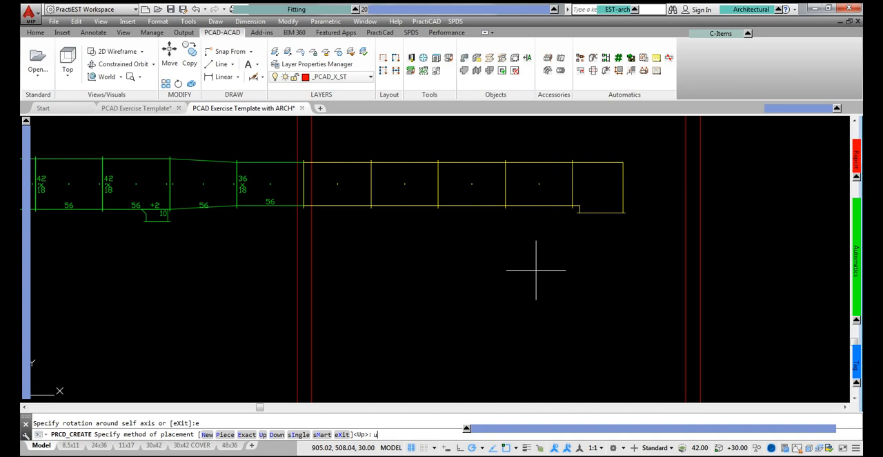
key("Return")
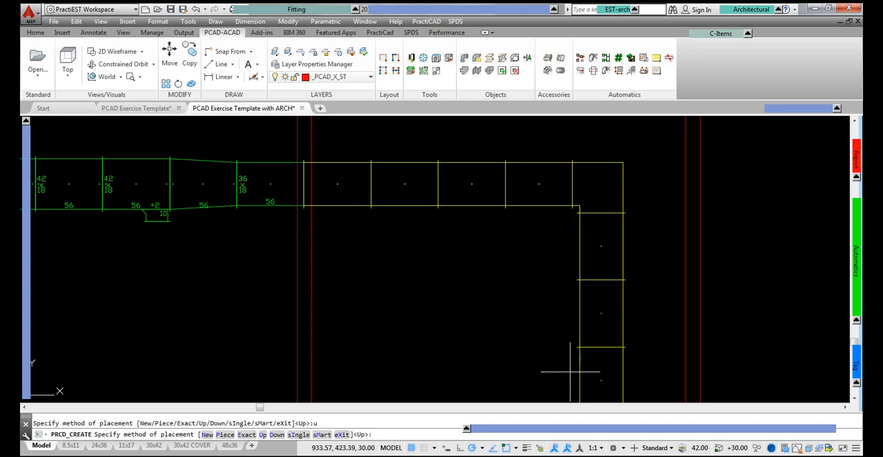
left_click(570, 371)
key("Escape")
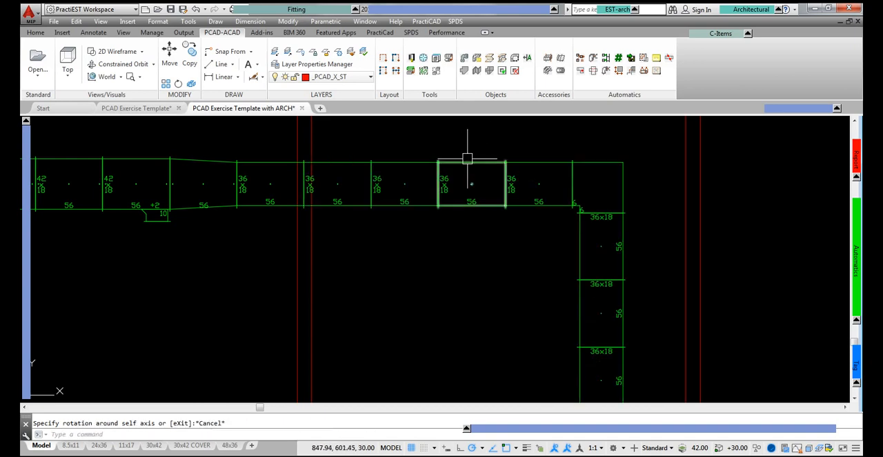
Step: Set the inlet width of the second-to-last horizontal duct before the elbow to 34
double_click(469, 159)
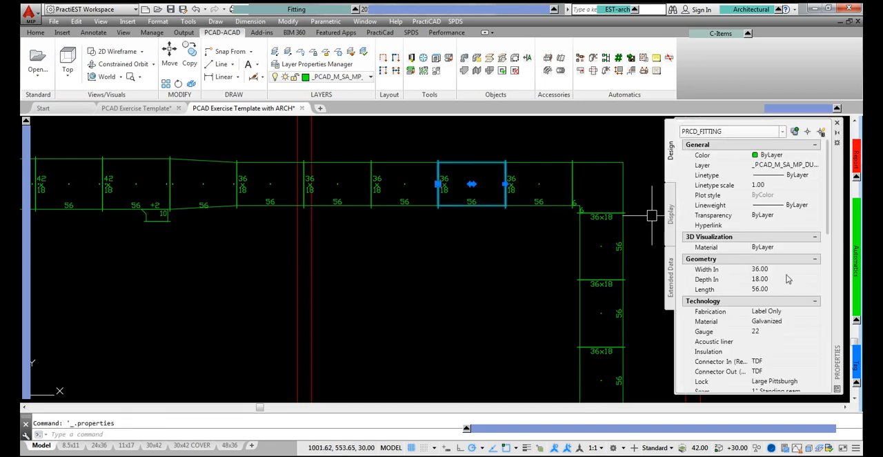
left_click(784, 270)
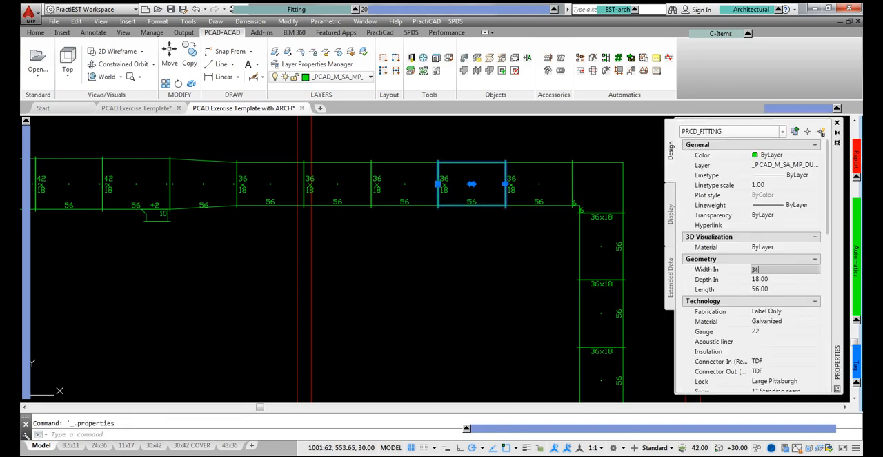
type("34")
key("Tab")
middle_click_drag(542, 232, 349, 211)
key("Escape")
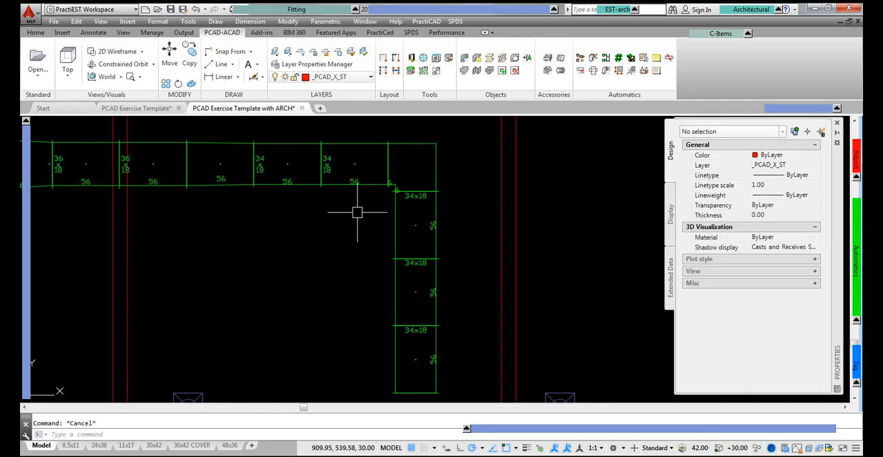
Step: Detach the elbow with its three vertical ducts from the horizontal run by moving it away from the run's open end
middle_click_drag(423, 233, 321, 229)
left_click(323, 154)
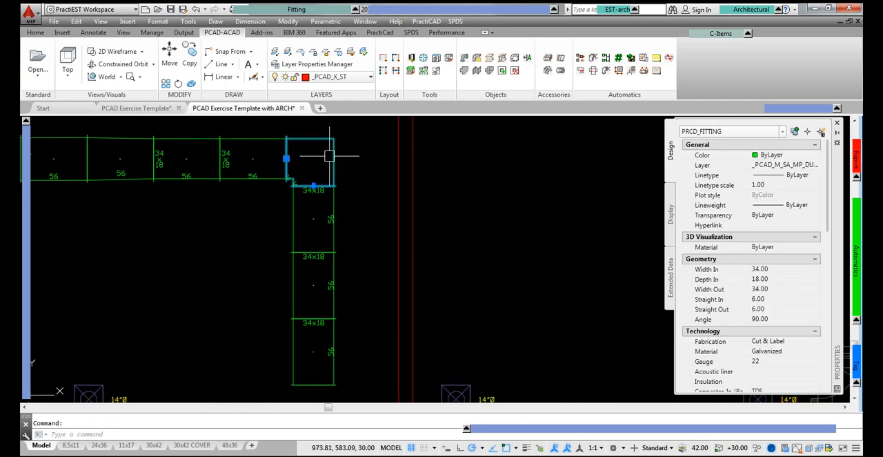
left_click(287, 158)
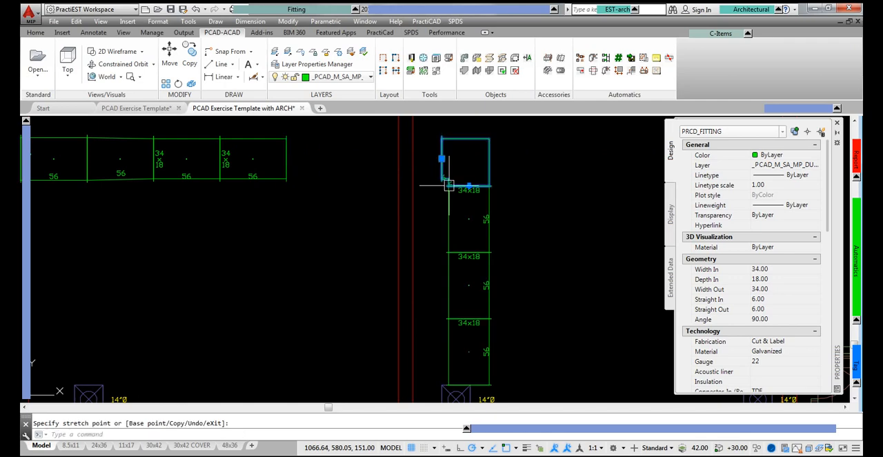
key("Escape")
Step: Detach the lower two vertical ducts and move them away from the duct connected to the elbow
left_click(469, 284)
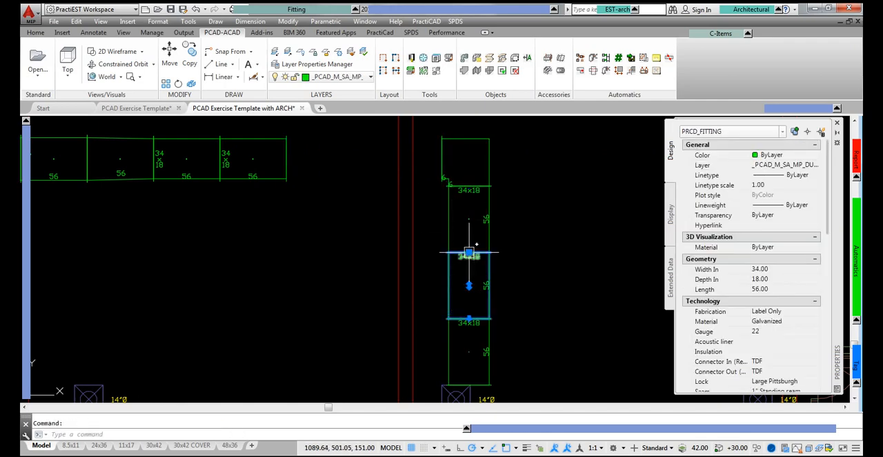
left_click(468, 253)
left_click(594, 211)
key("Escape")
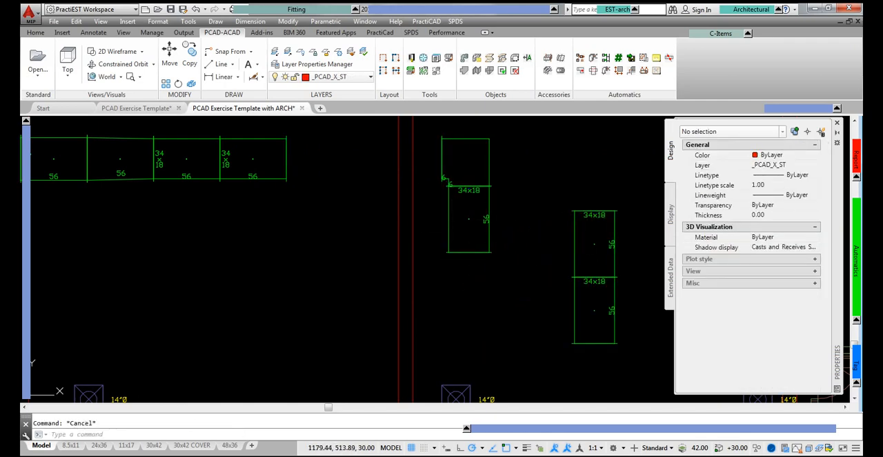
Step: Set the inlet width of the upper duct in the detached two-duct section to 32
left_click(597, 239)
left_click(795, 270)
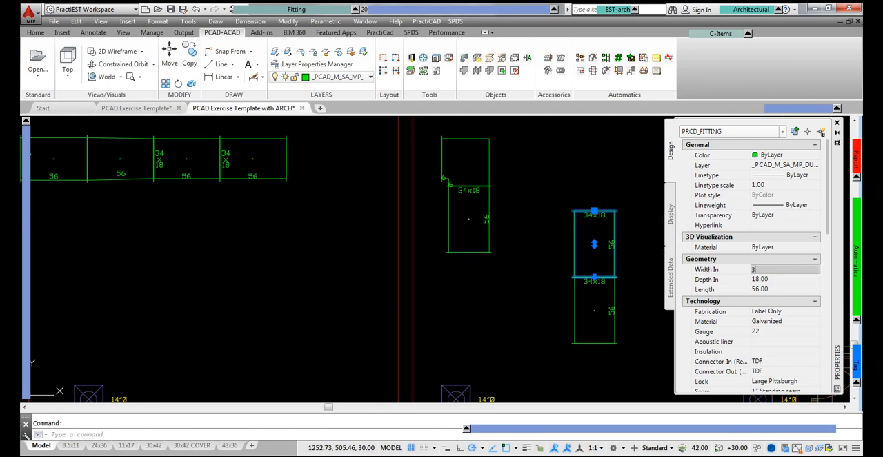
key("Return")
key("Escape")
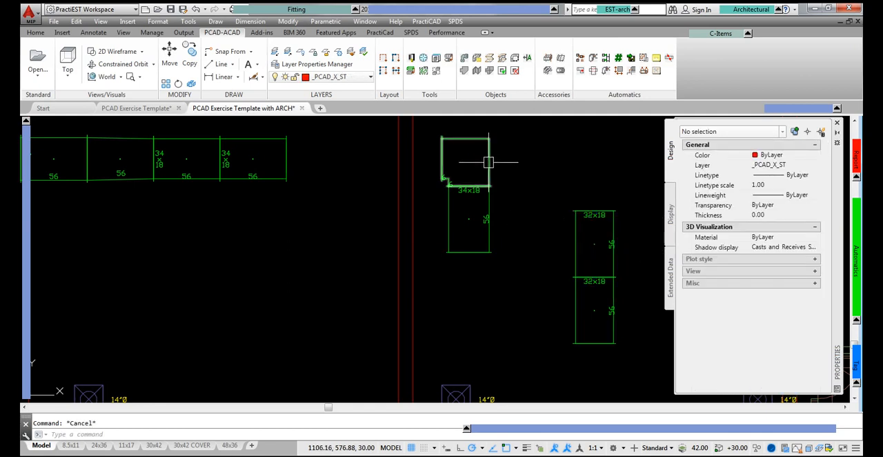
Step: Set the detached elbow's inlet width to 42 and its inlet connector to Slip & Drive
left_click(489, 161)
left_click(794, 270)
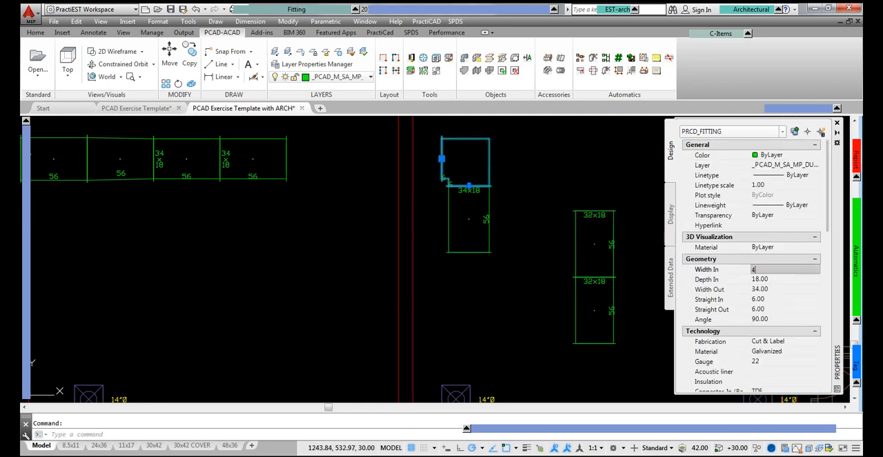
type("42")
key("Tab")
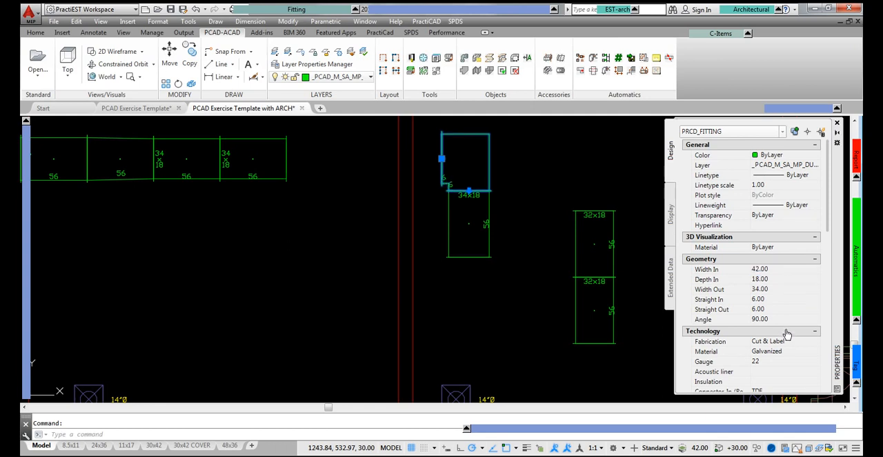
scroll(783, 290, "down", 3)
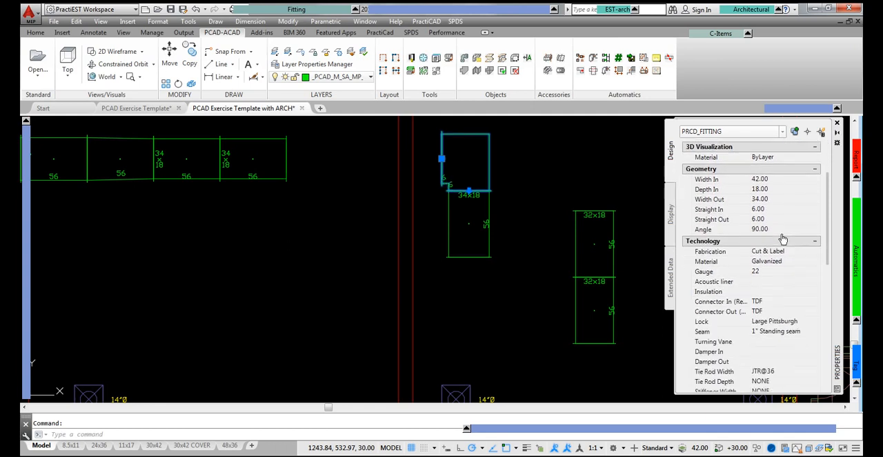
double_click(783, 303)
key("Escape")
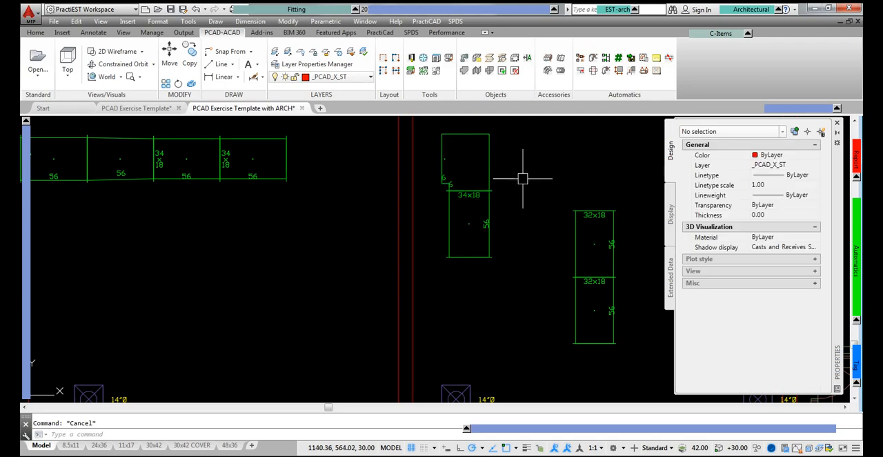
Step: Reattach the elbow to the horizontal run's open end and the two loose ducts below the remaining vertical duct
left_click(491, 167)
left_click(441, 158)
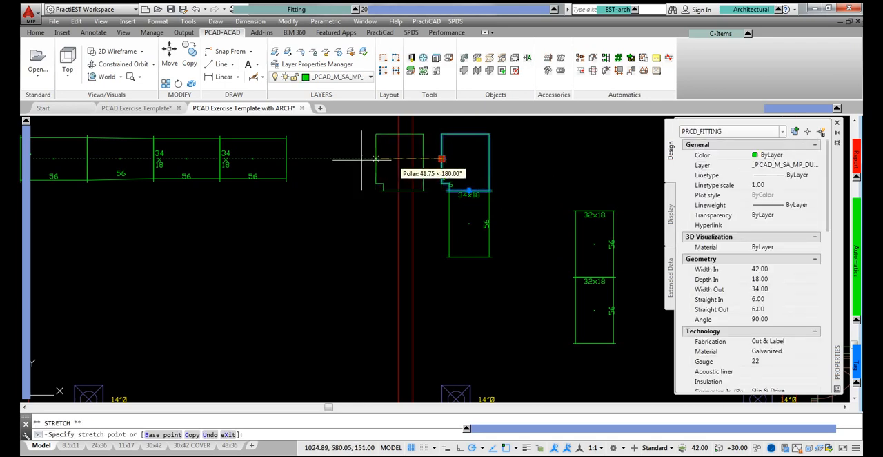
key("Escape")
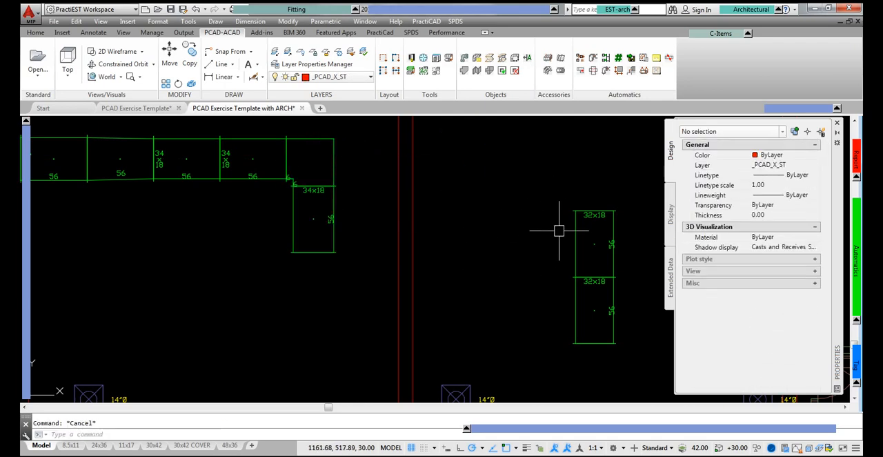
left_click(595, 210)
left_click(594, 211)
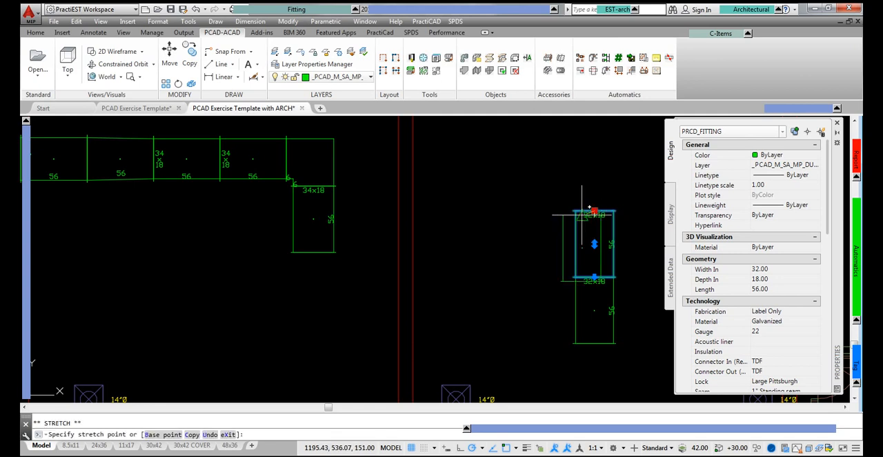
left_click(338, 246)
key("Escape")
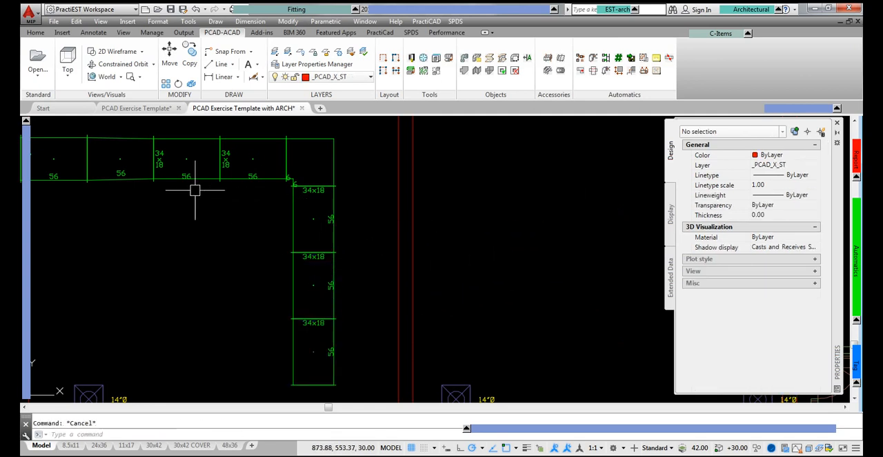
Step: Set the Offset Left of the 36-to-34 transition in the horizontal run to 10
left_click(138, 179)
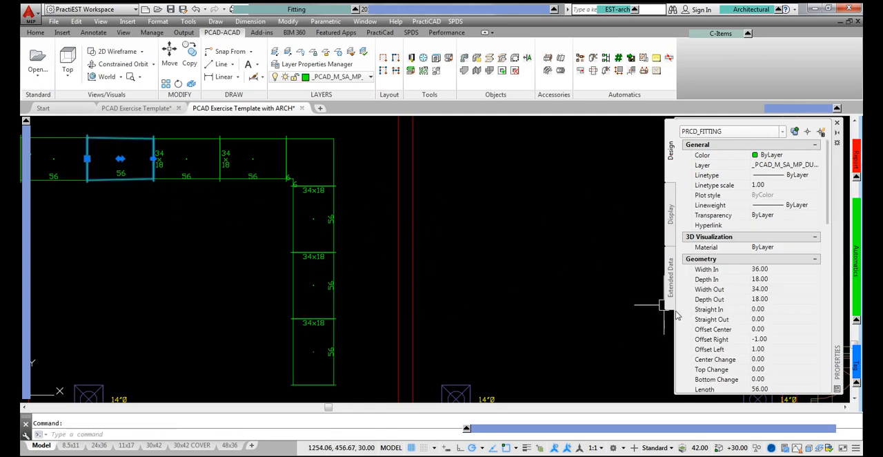
left_click(782, 349)
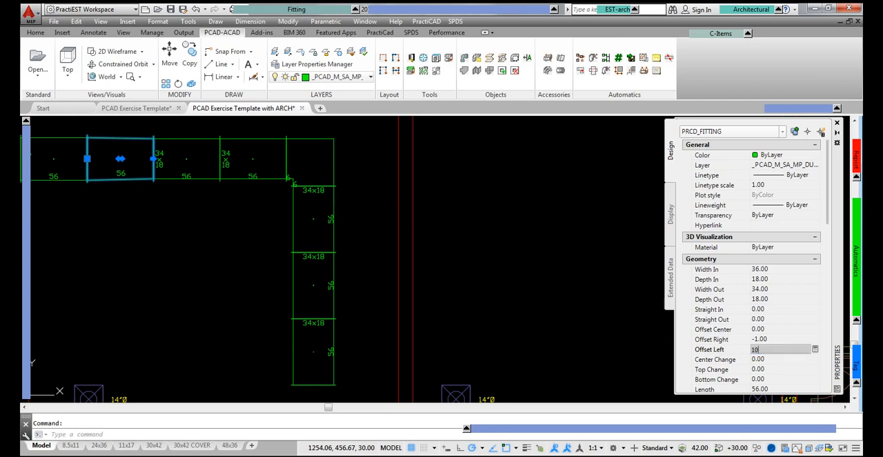
type("10")
key("Tab")
key("Escape")
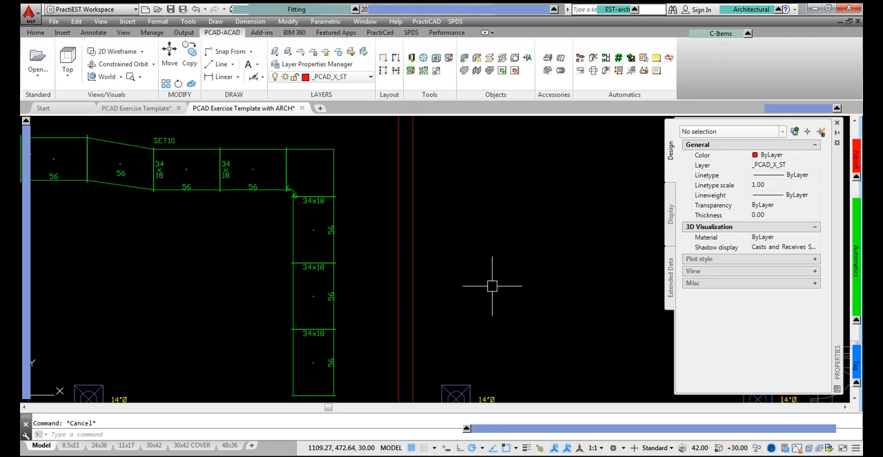
Step: Give the duct right after the offset transition Slip & Drive connectors at both ends and a length of 54
scroll(94, 146, "up", 4)
left_click(369, 250)
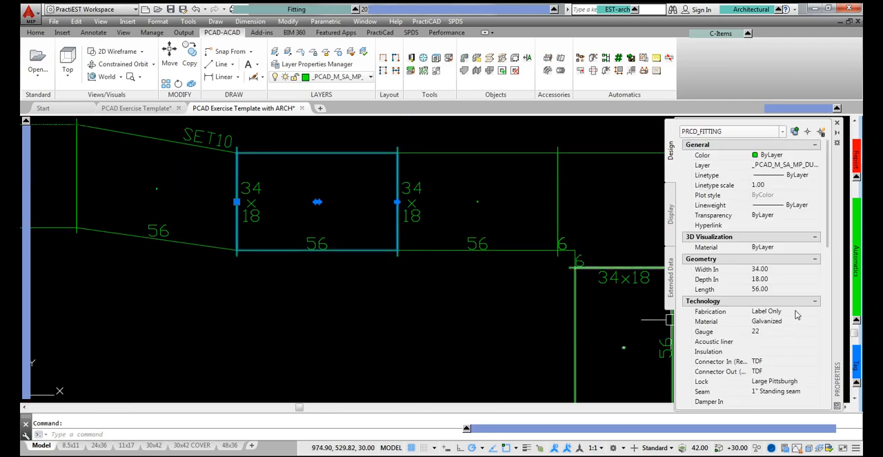
left_click(773, 364)
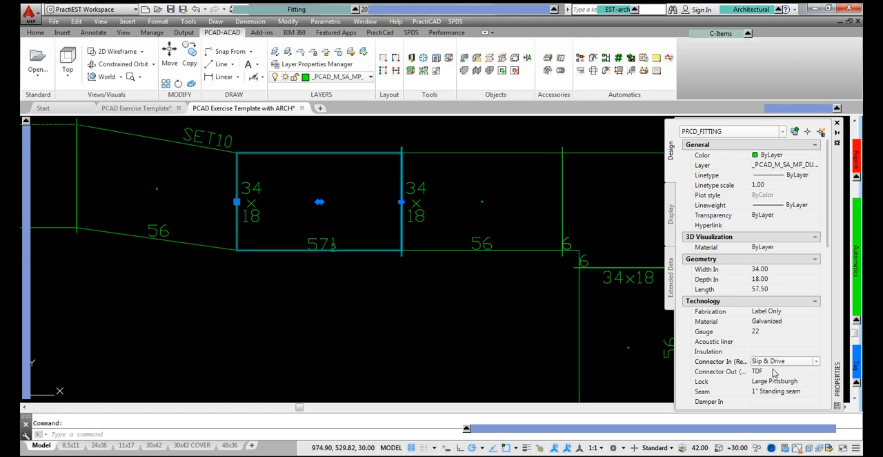
double_click(773, 372)
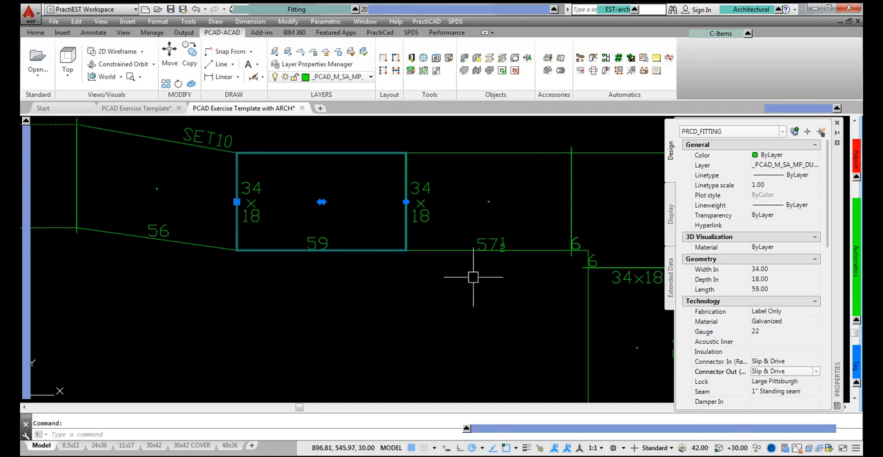
left_click(790, 288)
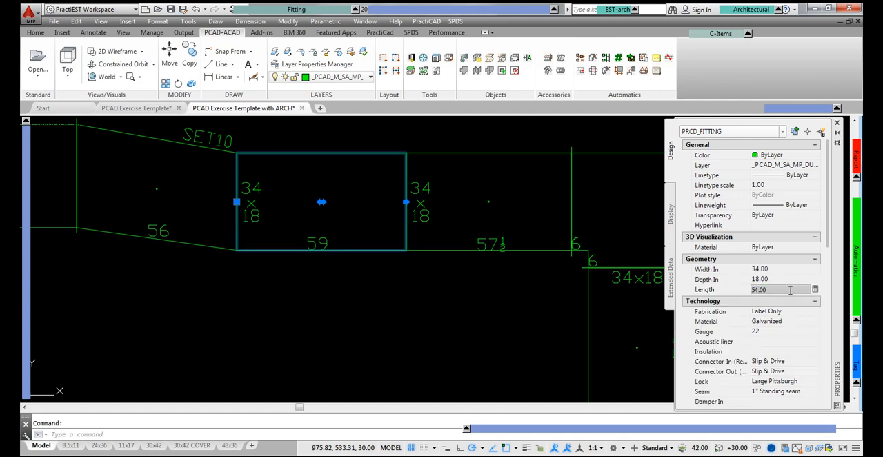
type("54.00")
key("Return")
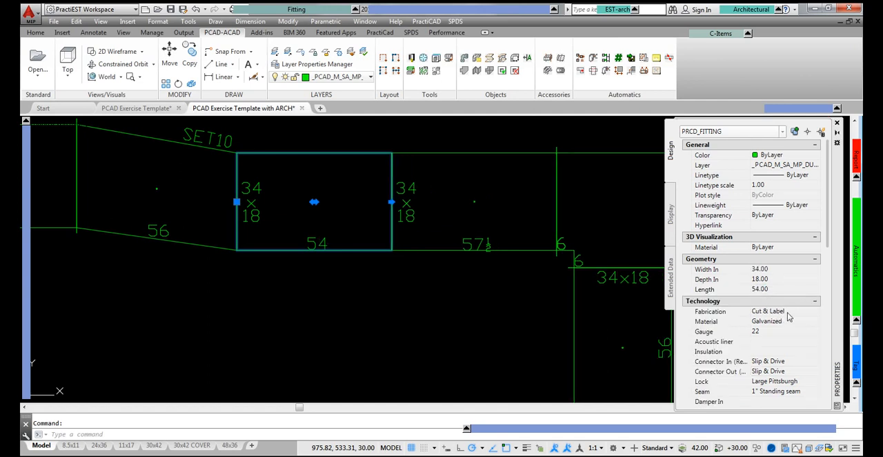
Step: Set the inlet and outlet connectors of the duct after the offset transition to TDF and its length to 56
left_click(792, 361)
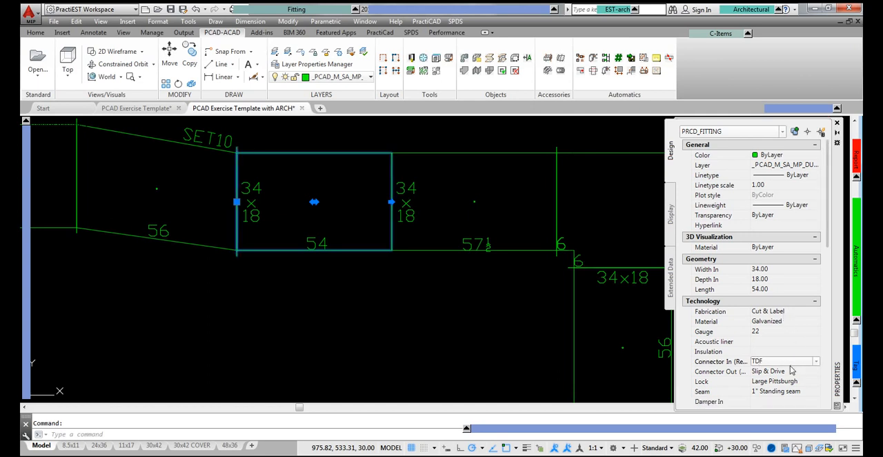
left_click(792, 371)
double_click(791, 371)
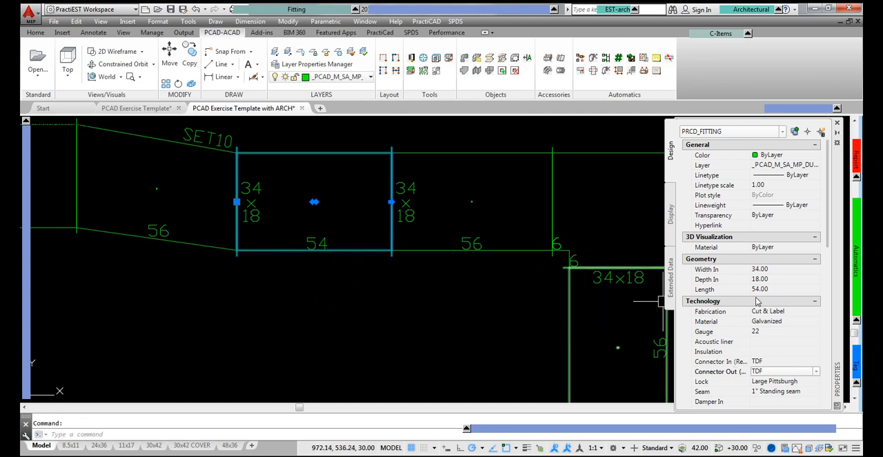
left_click(783, 289)
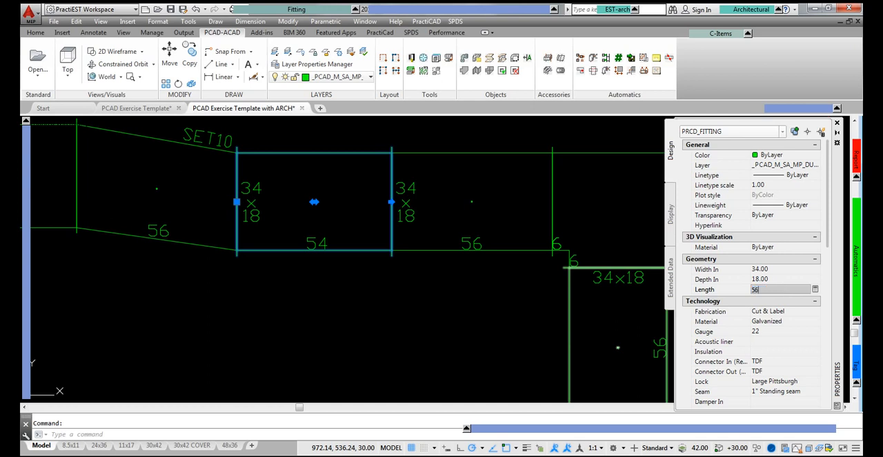
type("56")
key("Return")
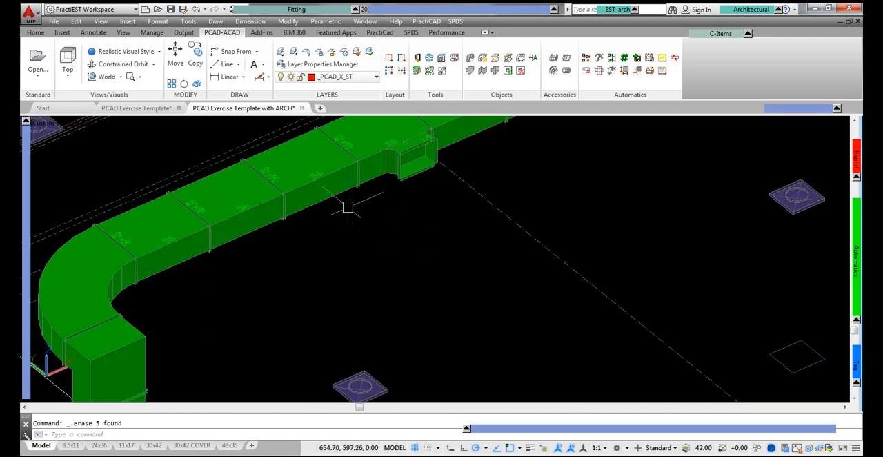
Step: Continue the open tap on the main duct with a finished-length square-to-round fitting, Diameter Out 16 and length 24
left_click(321, 9)
left_click(307, 85)
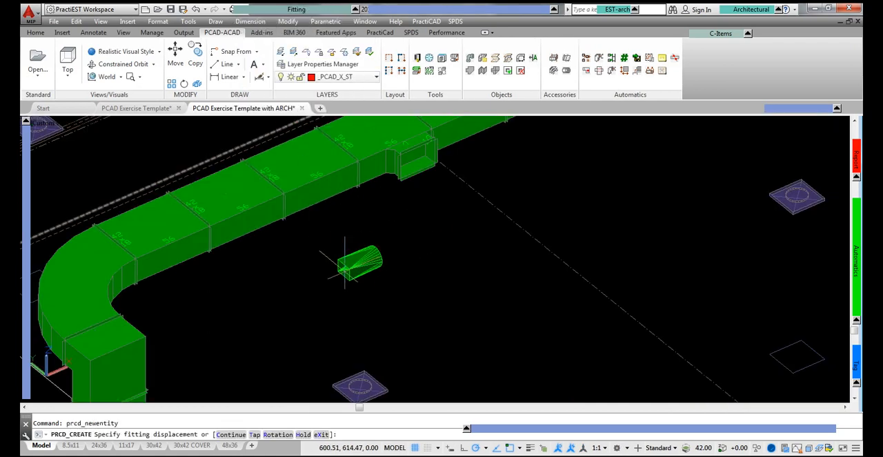
type("c")
key("Return")
mouse_move(26, 209)
left_click(163, 211)
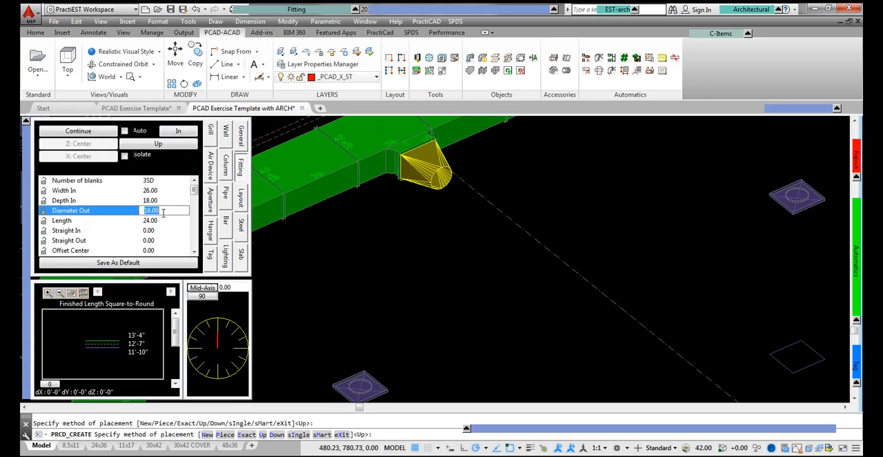
key("Return")
Step: Continue from the square-to-round's round end with a spiral pipe 36 long
mouse_move(288, 10)
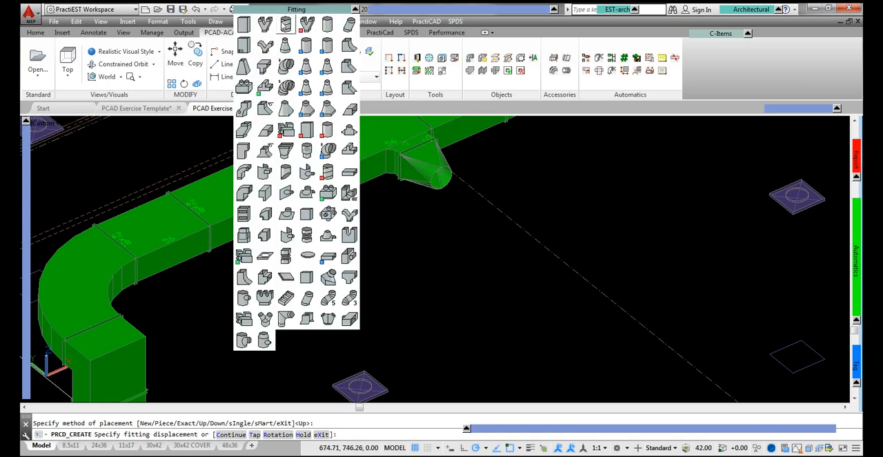
left_click(286, 24)
type("c")
key("Return")
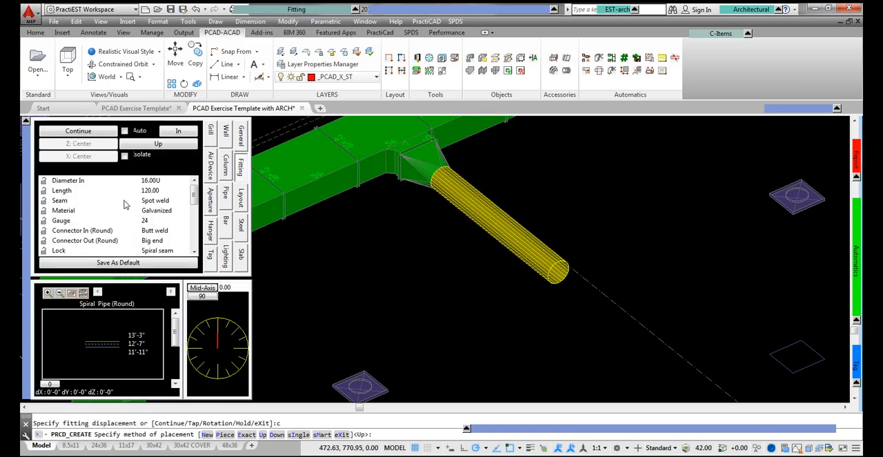
type("36")
key("Return")
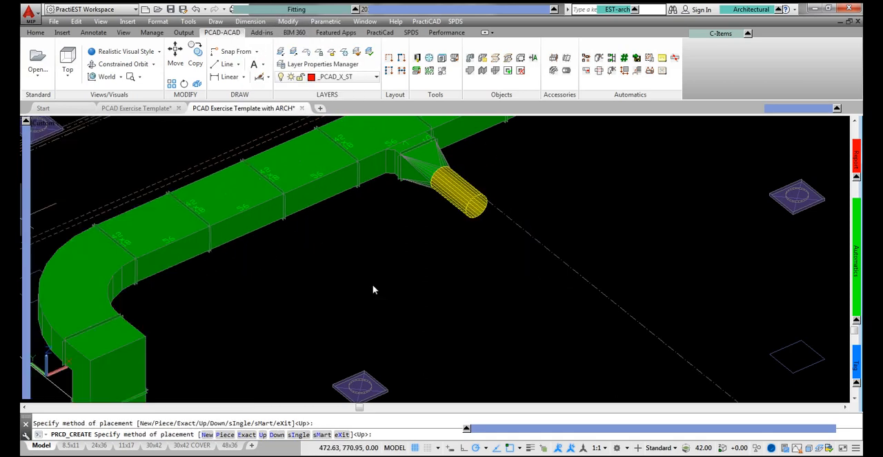
key("Return")
Step: Place the 16" Price SDV5000 box at the end of the spiral pipe and continue its outlet with a rectangular duct
mouse_move(279, 11)
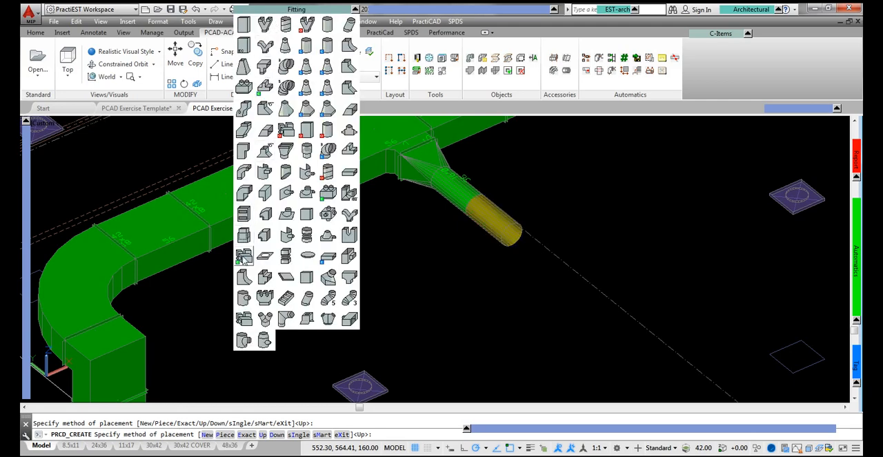
left_click(244, 258)
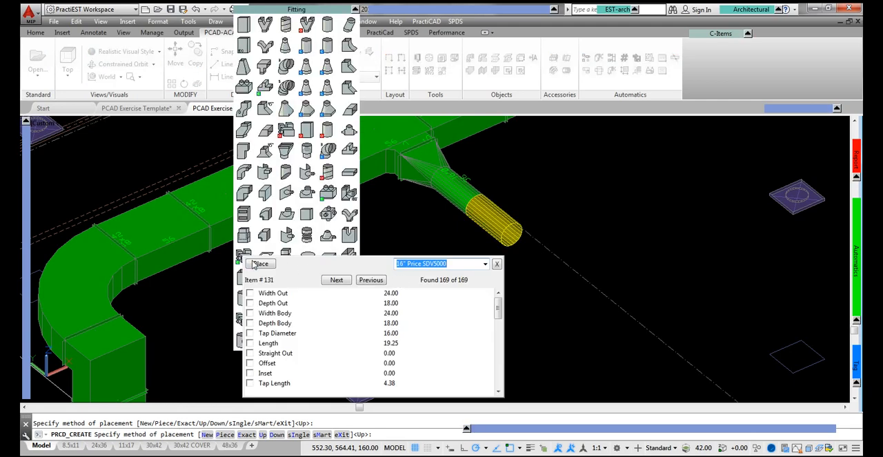
left_click(261, 264)
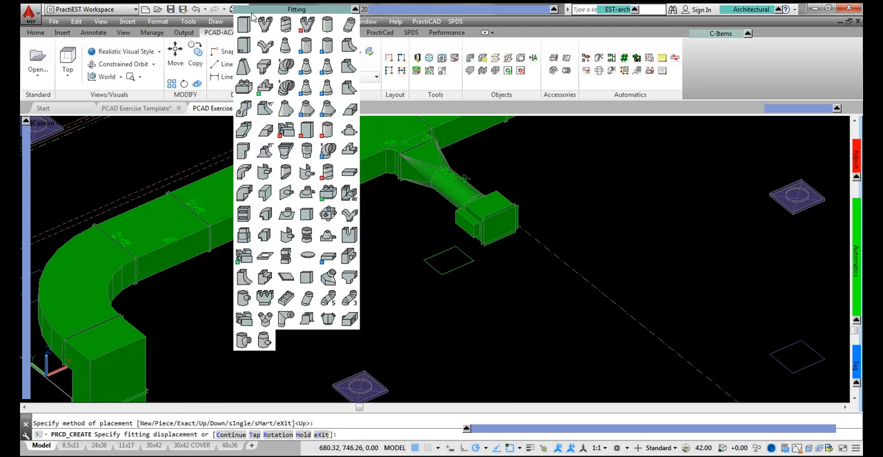
left_click(245, 25)
right_click(318, 211)
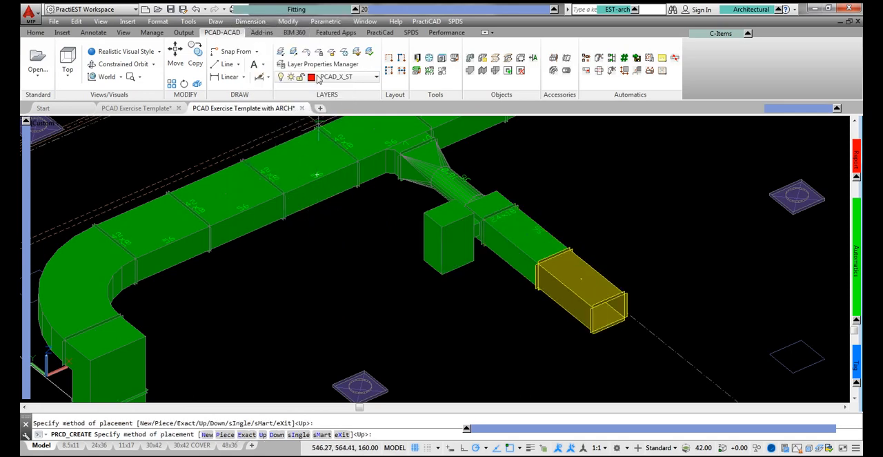
Step: Place a new rectangular duct, 100 wide and 100 deep, in the plan view and rotate it about the Y axis to stand vertically
mouse_move(287, 9)
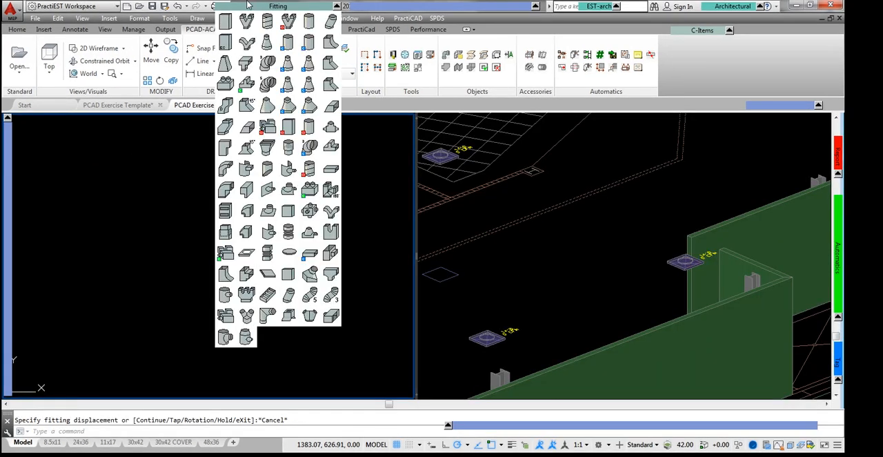
left_click(225, 25)
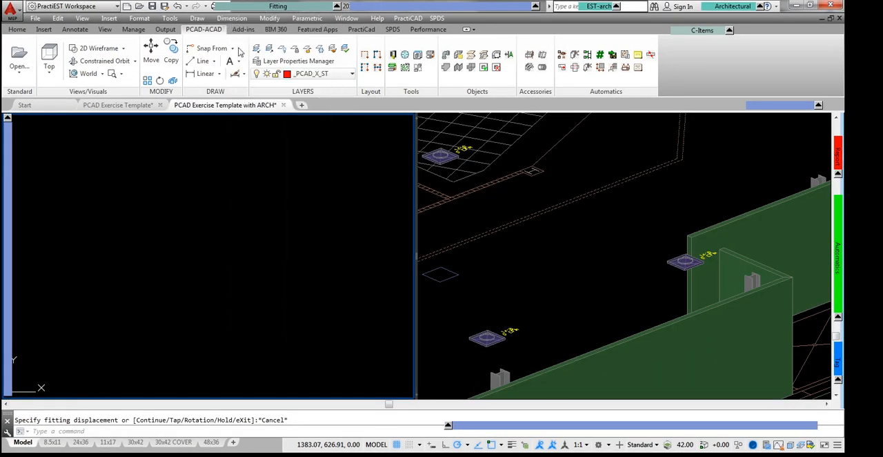
left_click(134, 208)
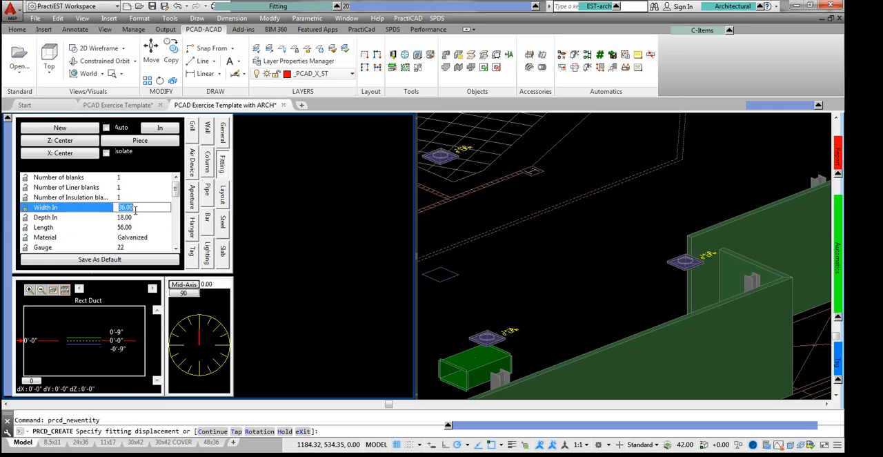
type("100")
key("Tab")
type("100")
key("Tab")
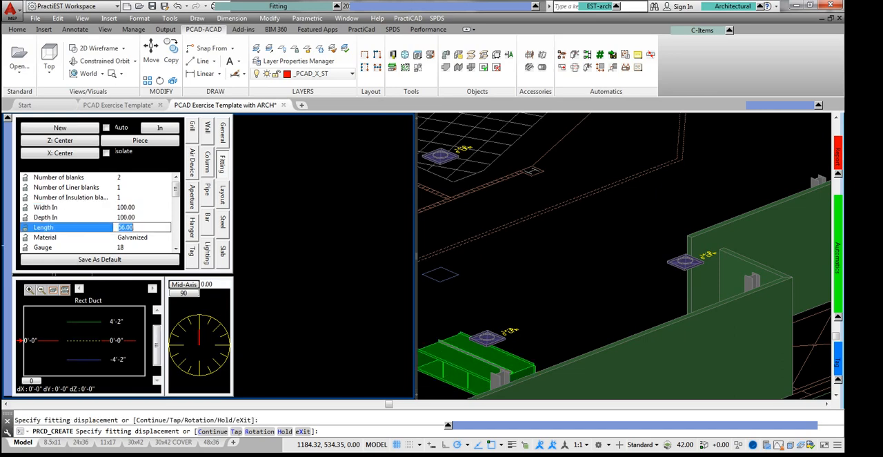
left_click(207, 252)
type("f")
key("Return")
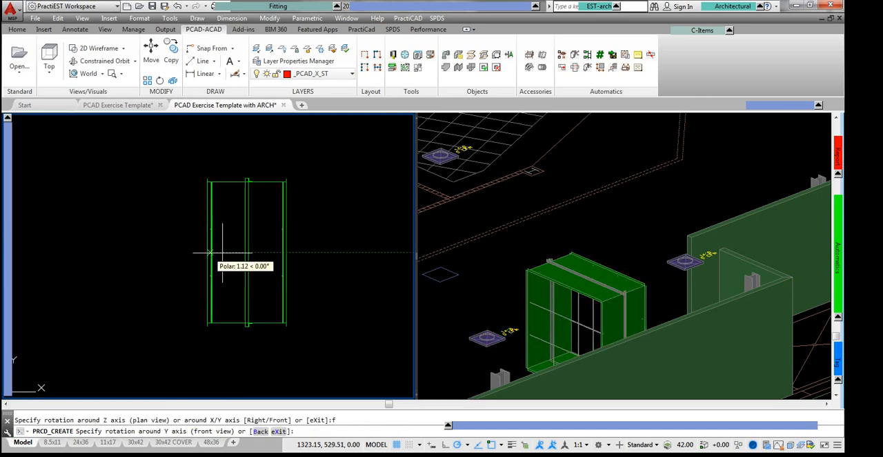
left_click(235, 352)
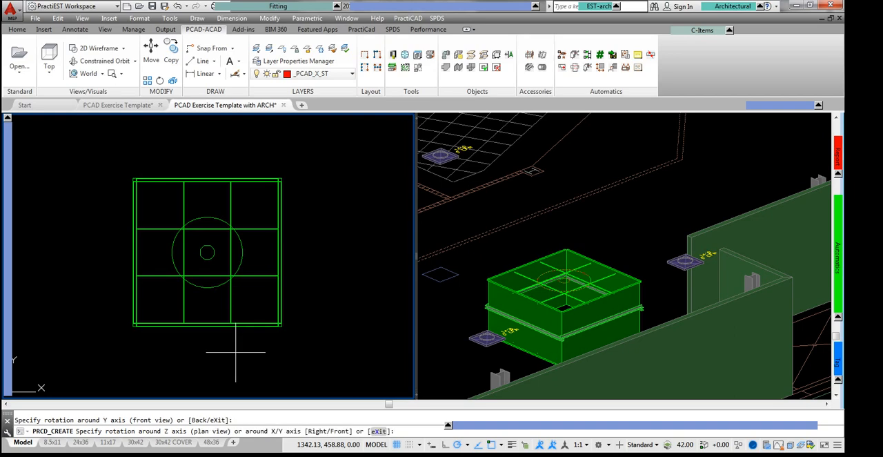
Step: Stack further identical pieces on the 100 x 100 duct to form a tall vertical riser
key("Return")
key("Return")
key("Return")
key("Return")
key("Return")
key("Return")
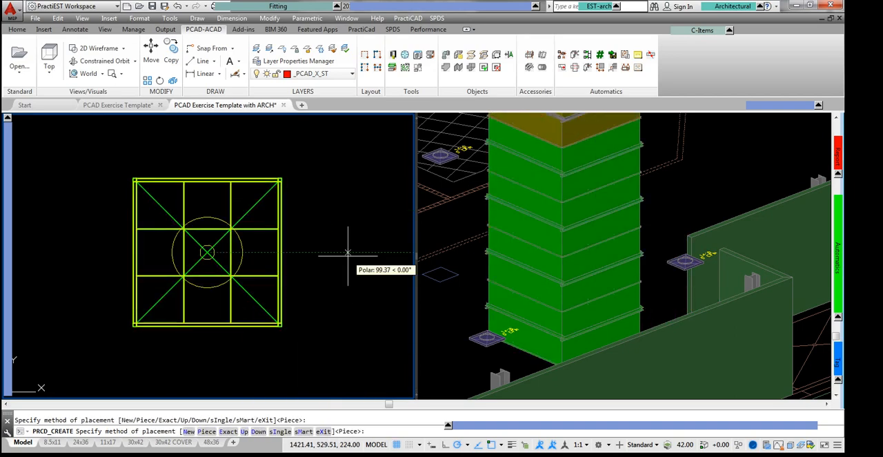
key("Escape")
Step: Tap a rectangular fitting into the side of the riser, with In From In to Center 44 and In From Top to Center 49
left_click(271, 6)
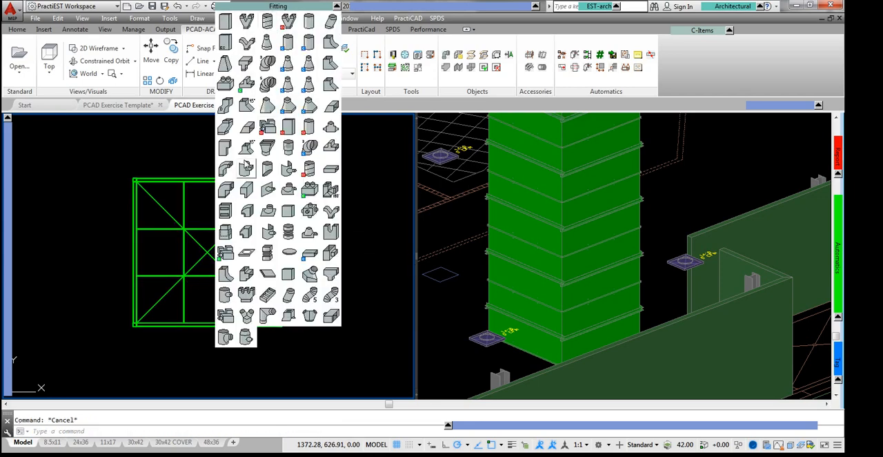
left_click(247, 104)
right_click(693, 182)
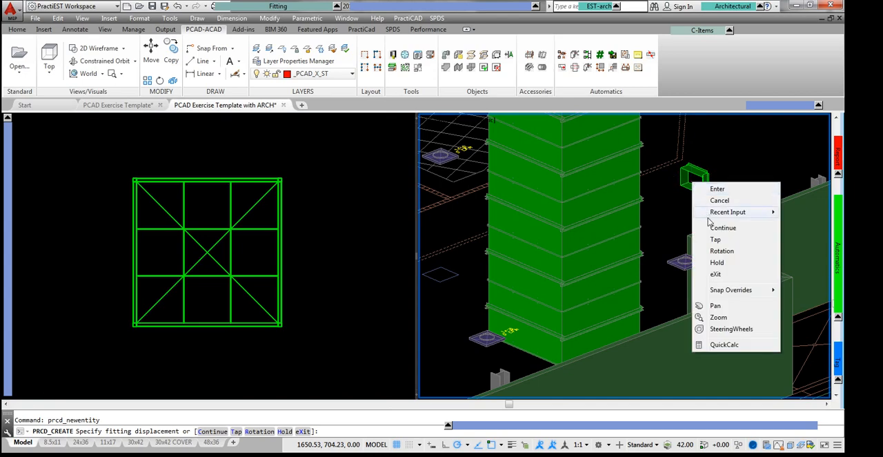
left_click(715, 240)
left_click(564, 211)
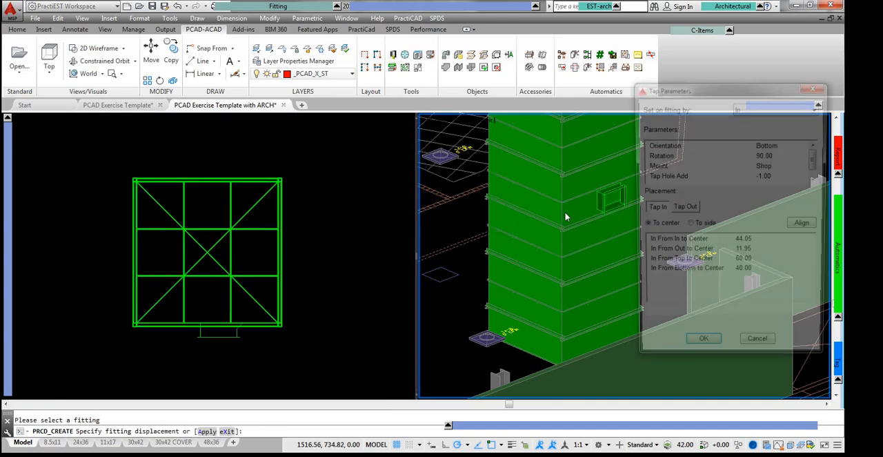
left_click(761, 264)
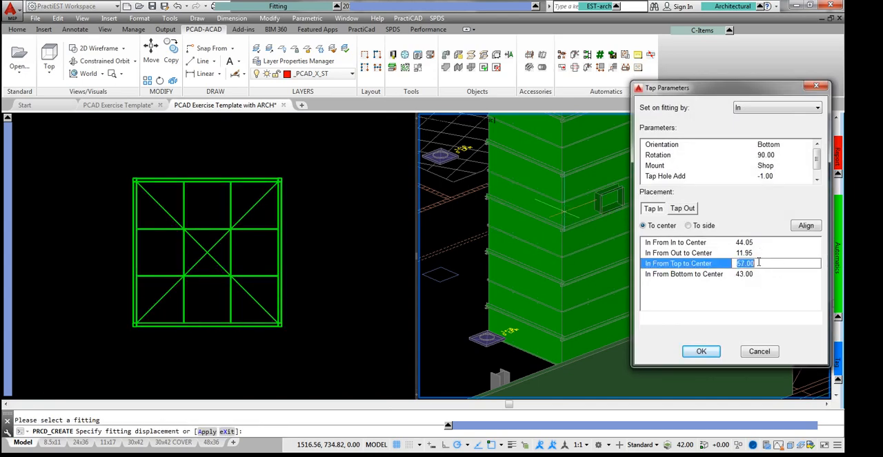
left_click(761, 243)
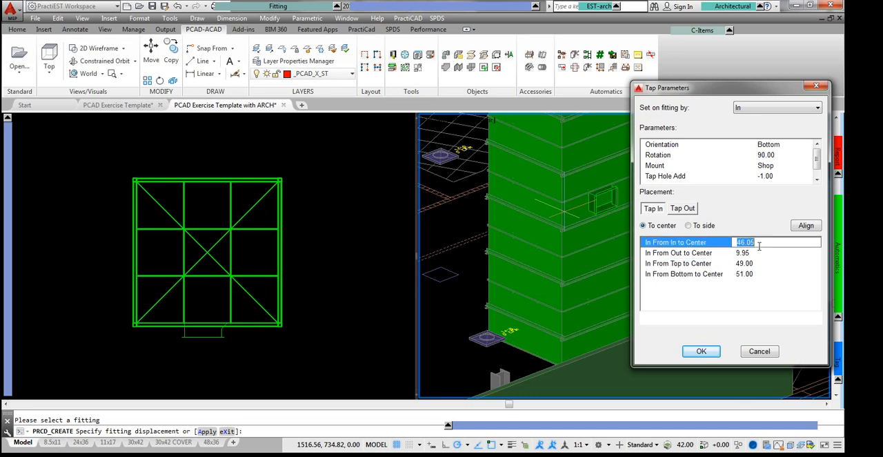
left_click(701, 351)
Step: Continue from the riser tap's open end with a rectangular duct
scroll(672, 187, "up", 3)
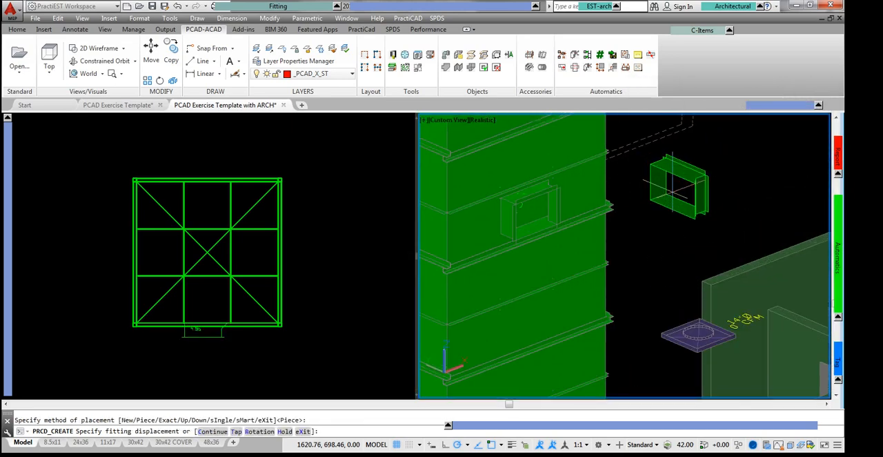
type("c")
key("Return")
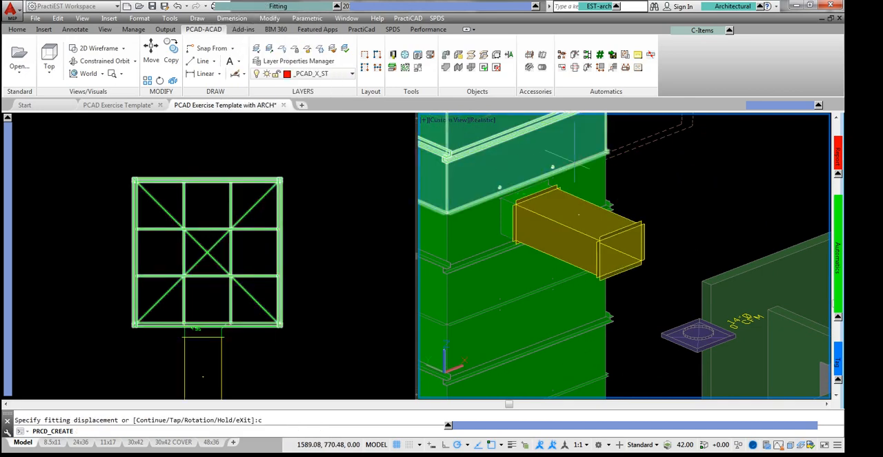
left_click(669, 187)
key("Escape")
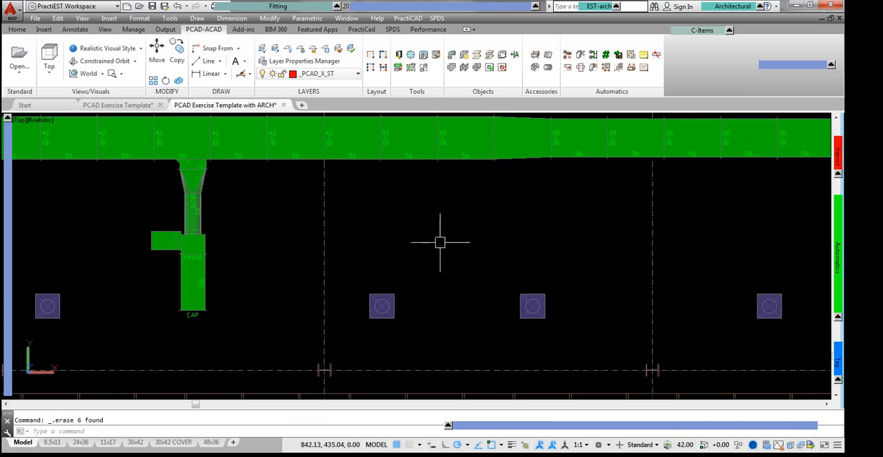
Step: Copy the tap branch, including duct, flexes, devices and tags, onto the main run past the transition, beside the second gridline
right_click(177, 165)
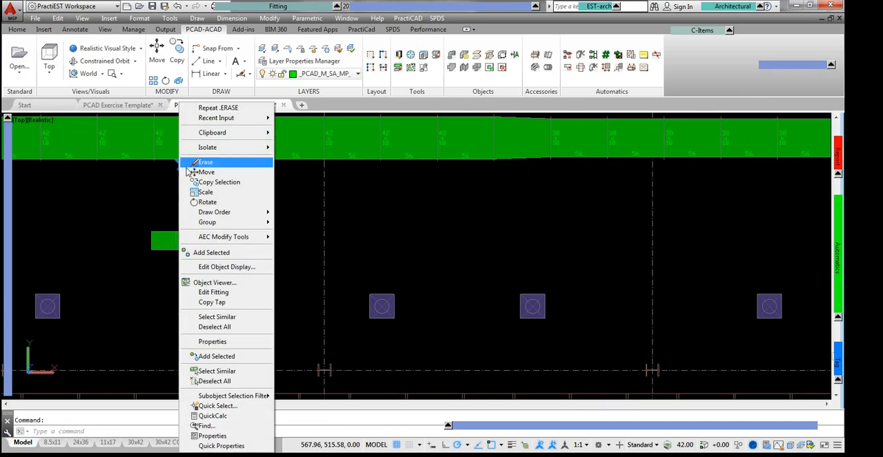
left_click(224, 301)
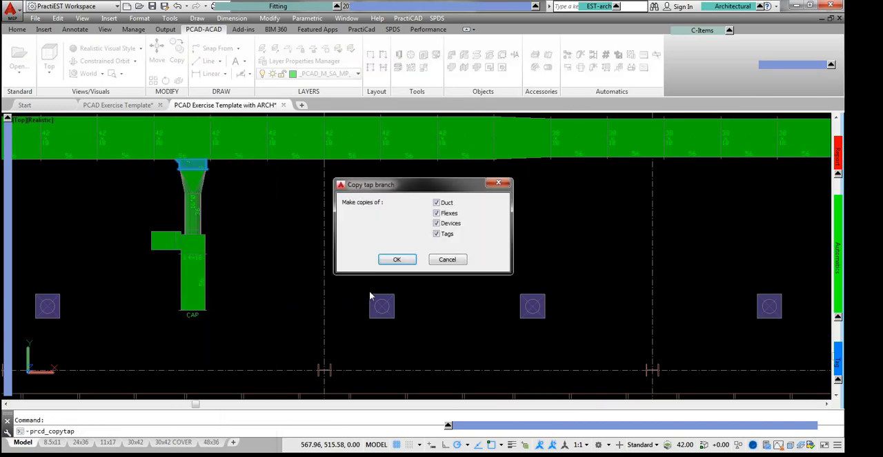
left_click(393, 260)
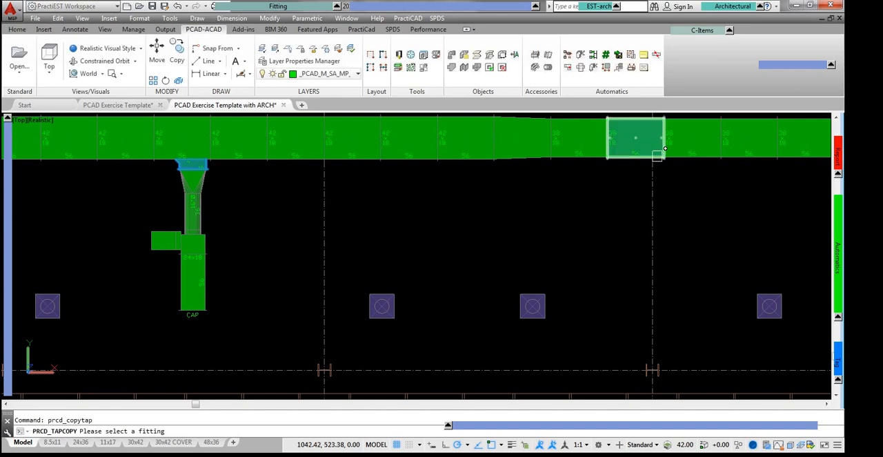
left_click(645, 158)
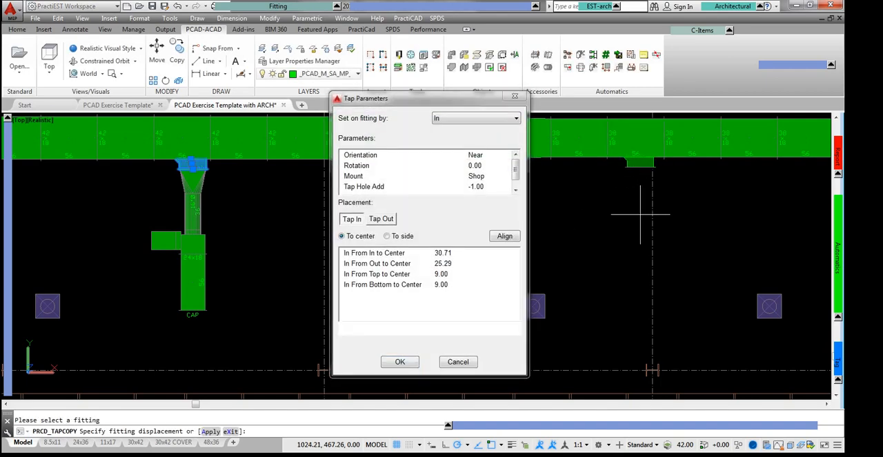
left_click(625, 236)
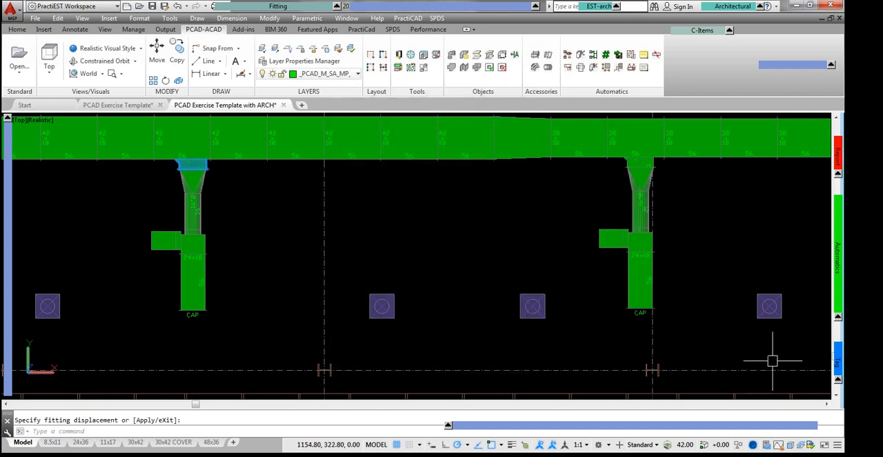
key("Escape")
Step: Connect the four diffusers to the two capped branch ducts automatically with conical taps, round pipe and flex, and inspect them in 3D
left_click(783, 334)
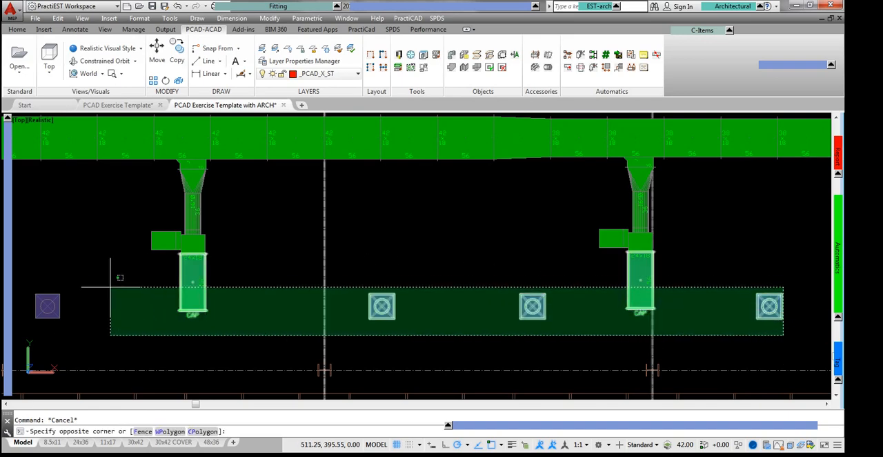
left_click(49, 285)
mouse_move(837, 252)
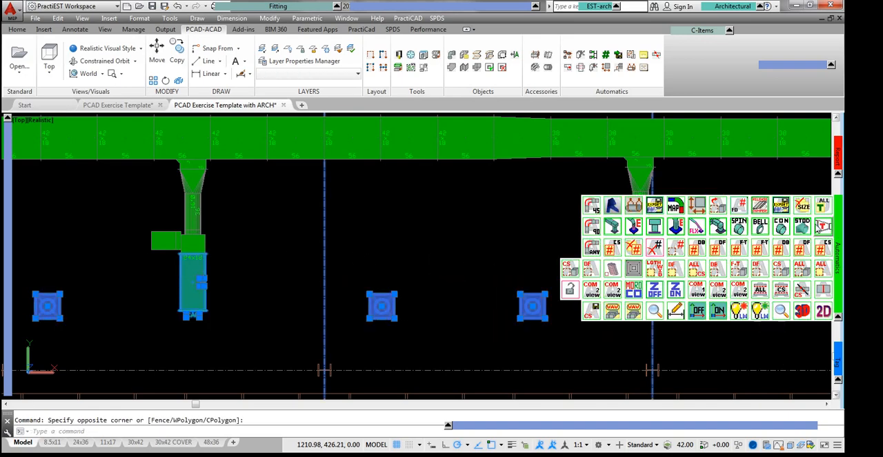
left_click(783, 227)
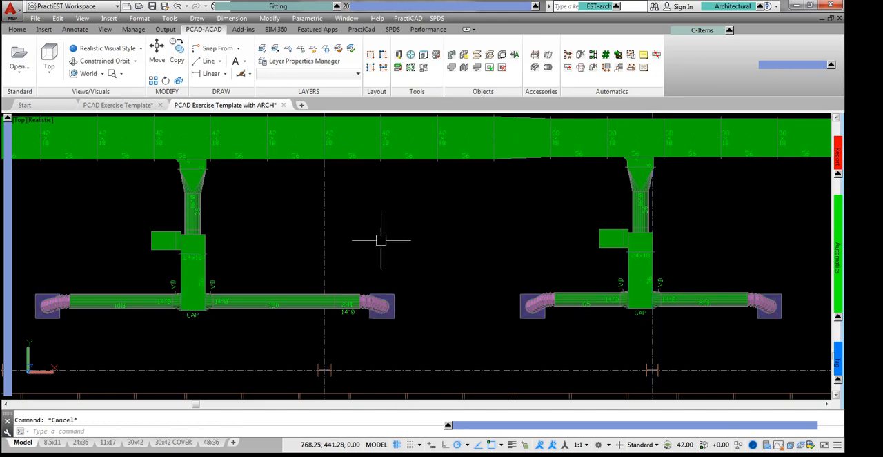
left_click(103, 61)
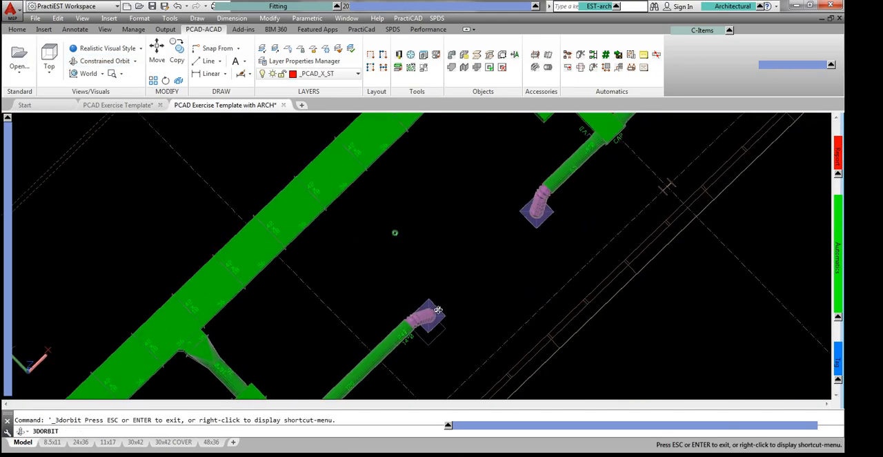